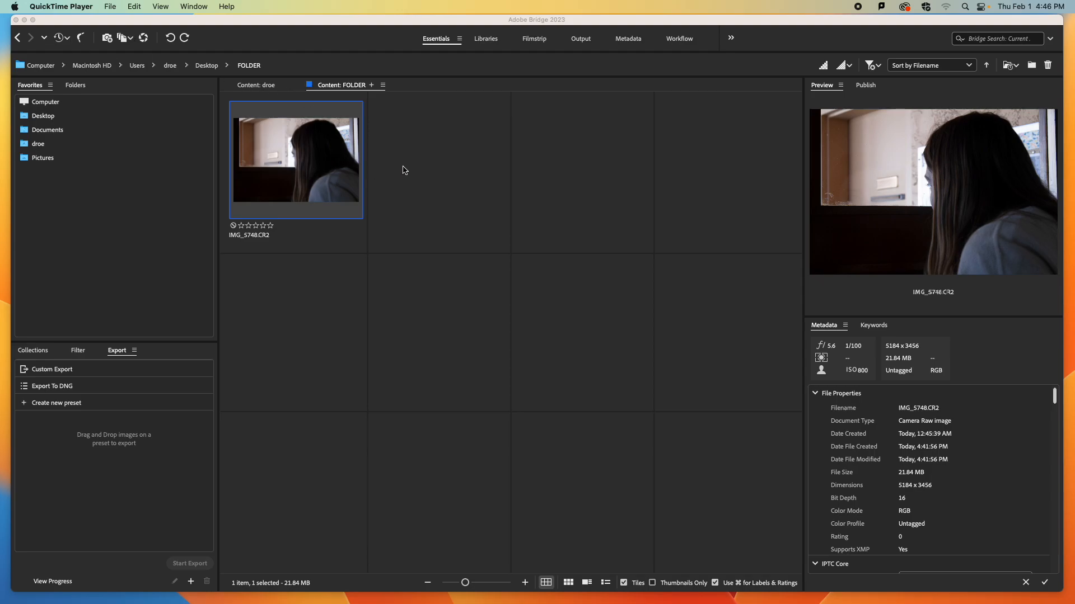
left_click(365, 168)
left_click(324, 273)
left_click(297, 186)
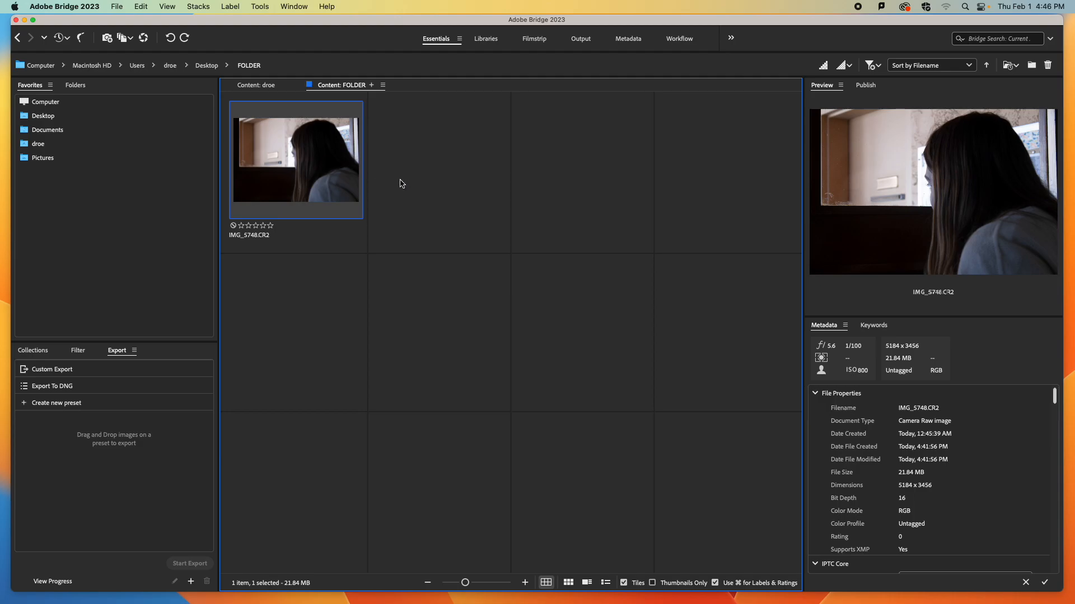
Step: Switch to Finder, select IMG_5748.CR2 in FOLDER and look at the actions available for opening the raw file
key("super+Tab")
key("super+Tab")
key("super+Tab")
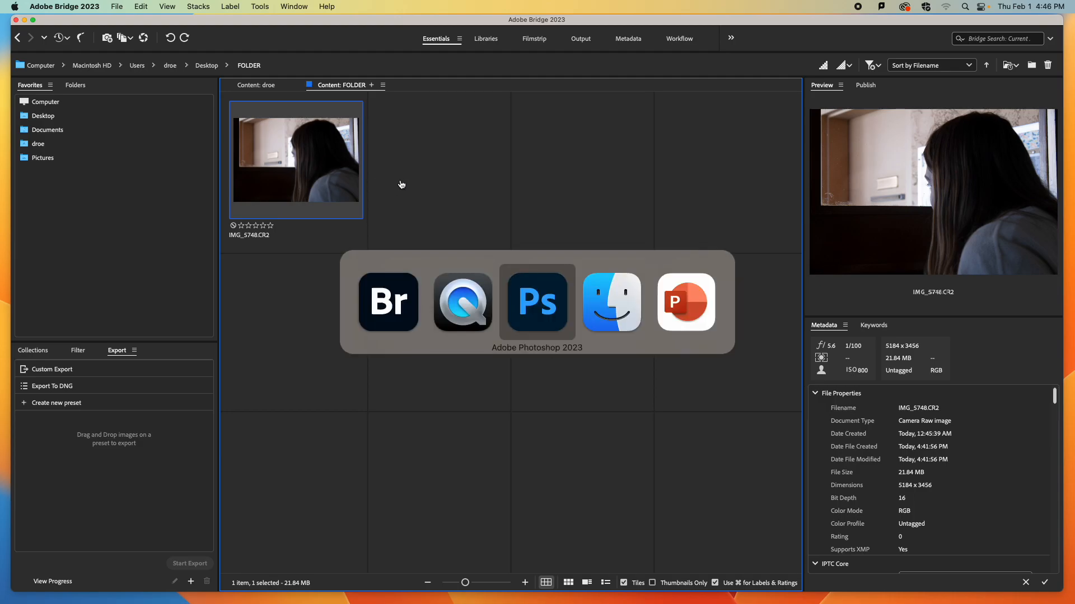
left_click(713, 197)
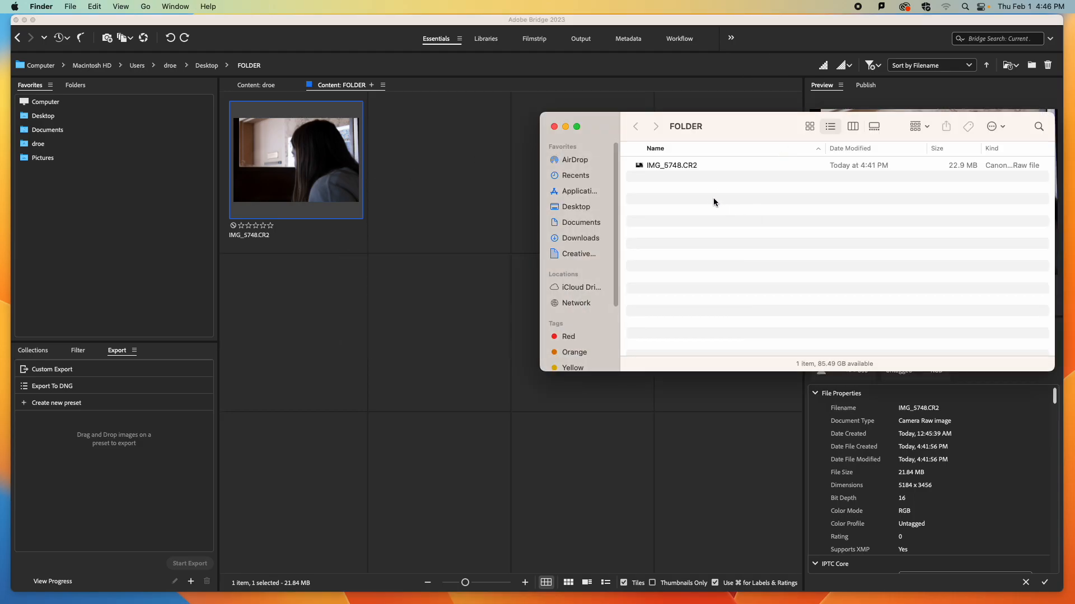
left_click(684, 166)
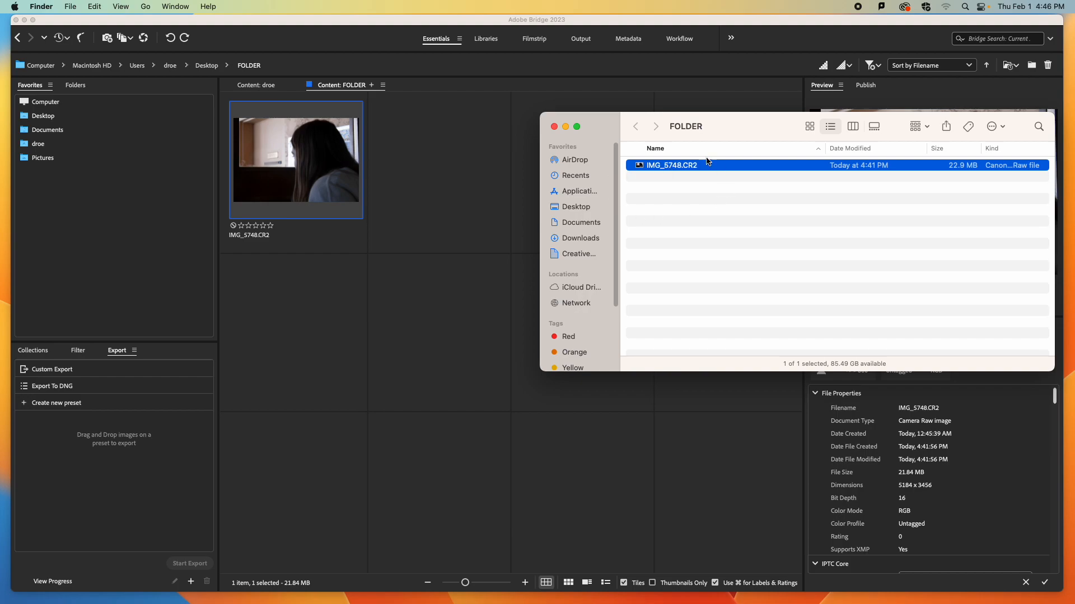
right_click(639, 167)
mouse_move(671, 183)
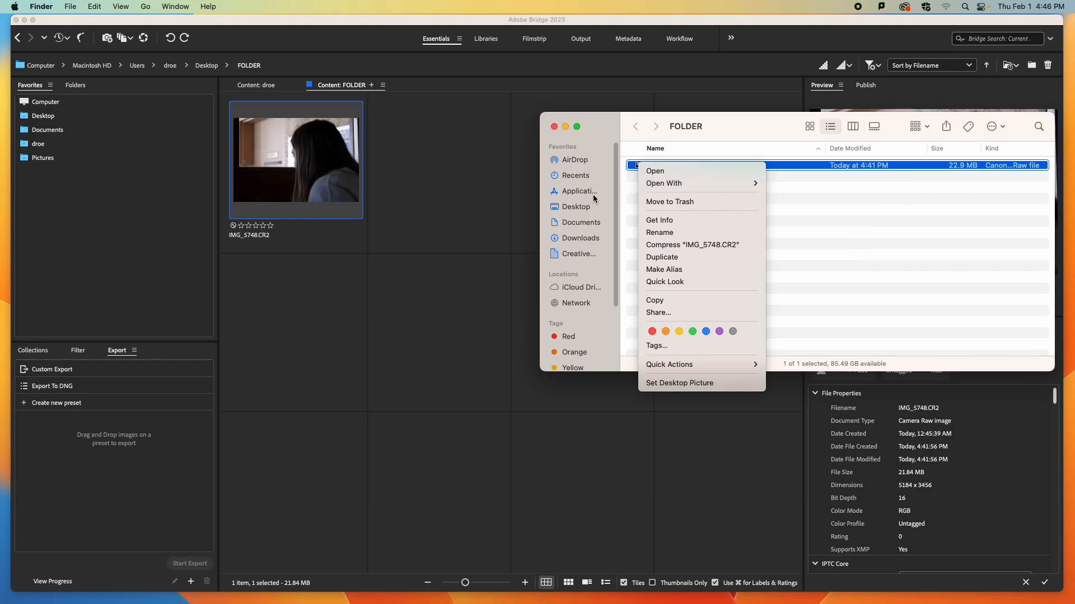
left_click(898, 234)
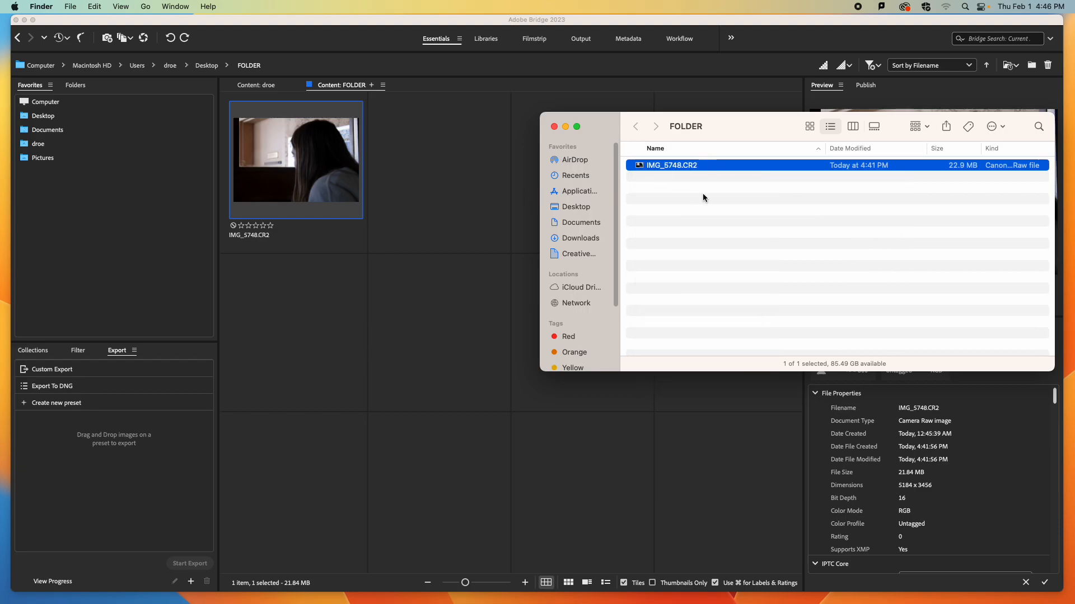
Step: Return to Adobe Bridge and open IMG_5748.CR2 in Camera Raw
left_click(426, 181)
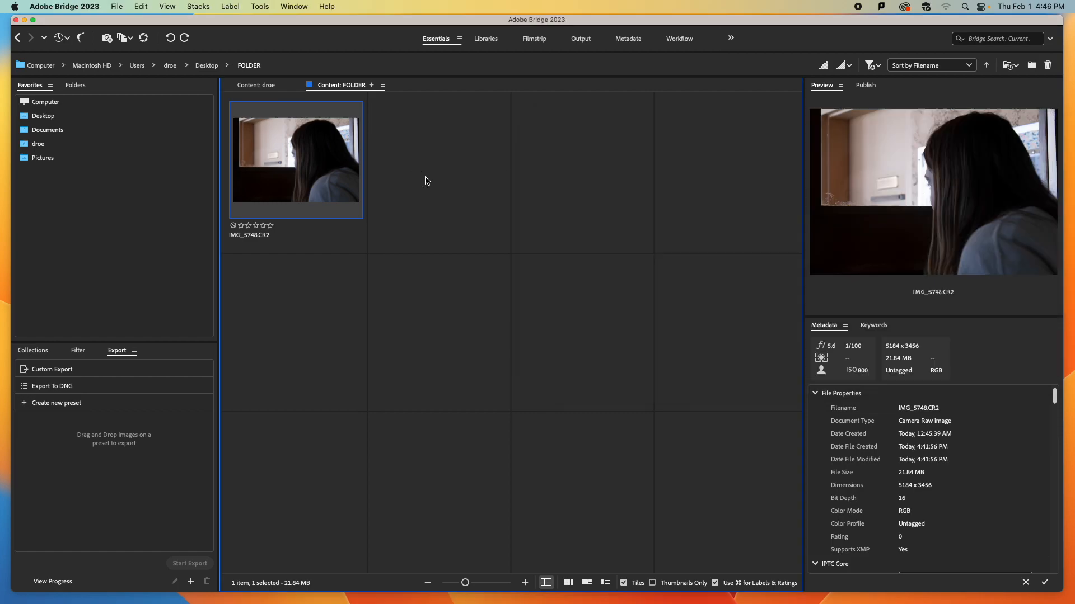
double_click(290, 175)
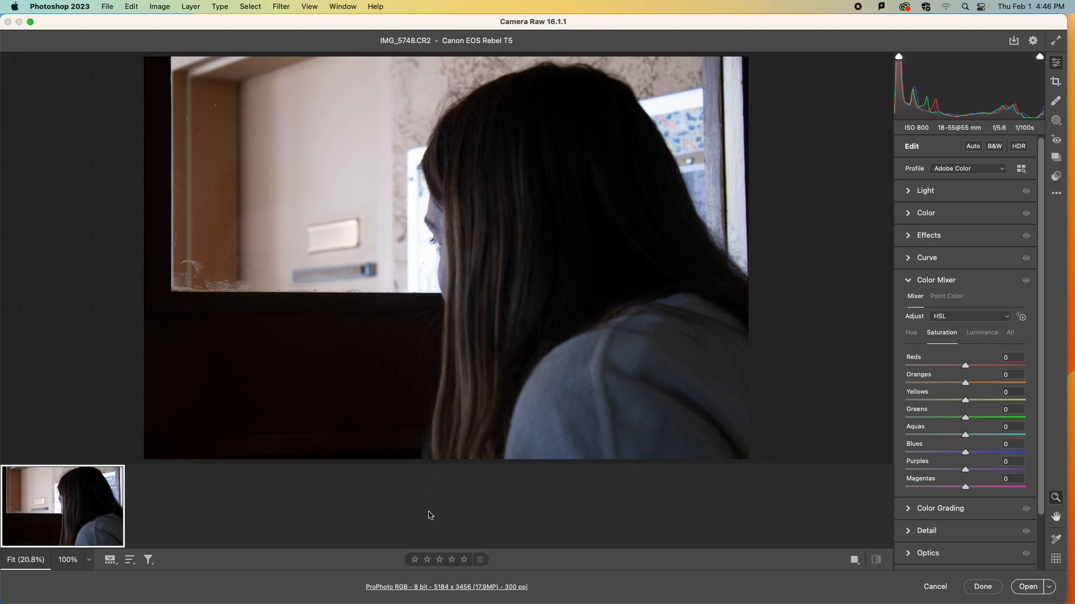
Step: Set the Camera Raw workflow color space to Adobe RGB (1998)
left_click(428, 589)
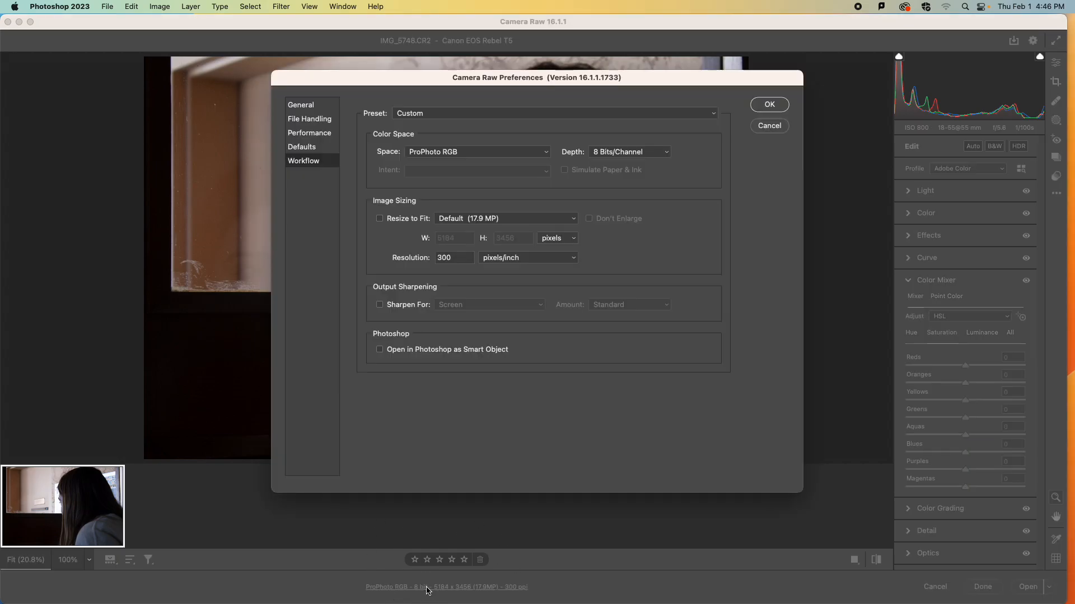
left_click(442, 152)
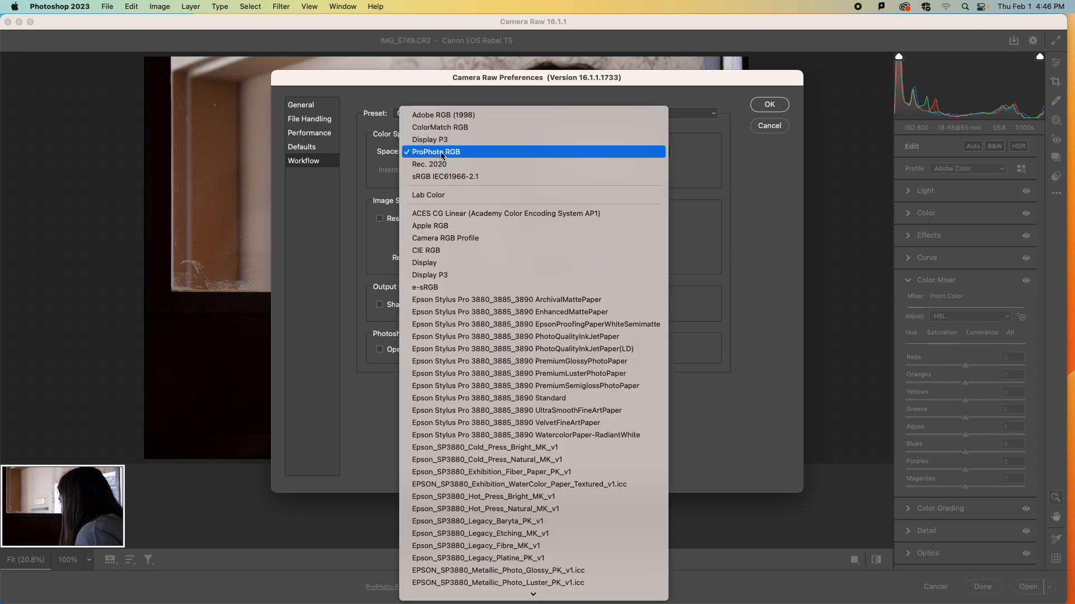
left_click(456, 116)
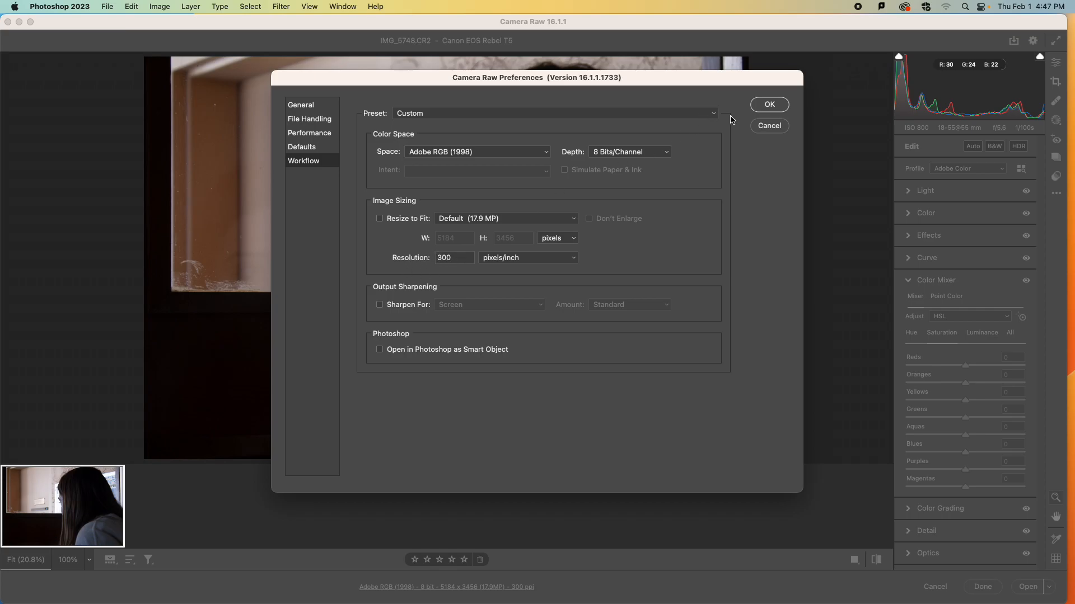
left_click(769, 107)
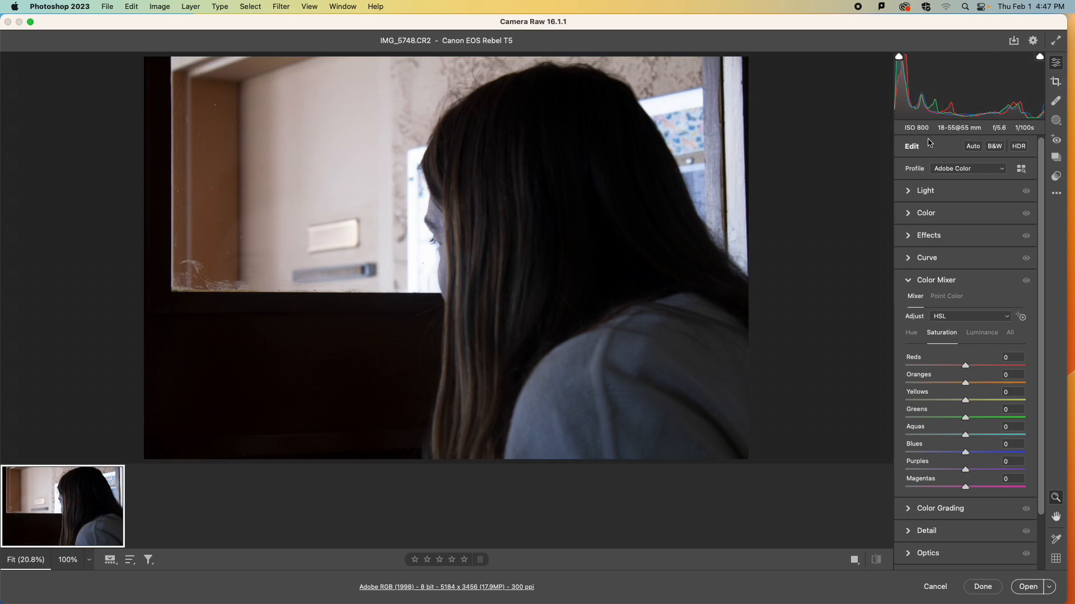
Step: In the Light adjustments, set Highlights to -28 and Whites to +11 while checking for clipping
left_click(908, 280)
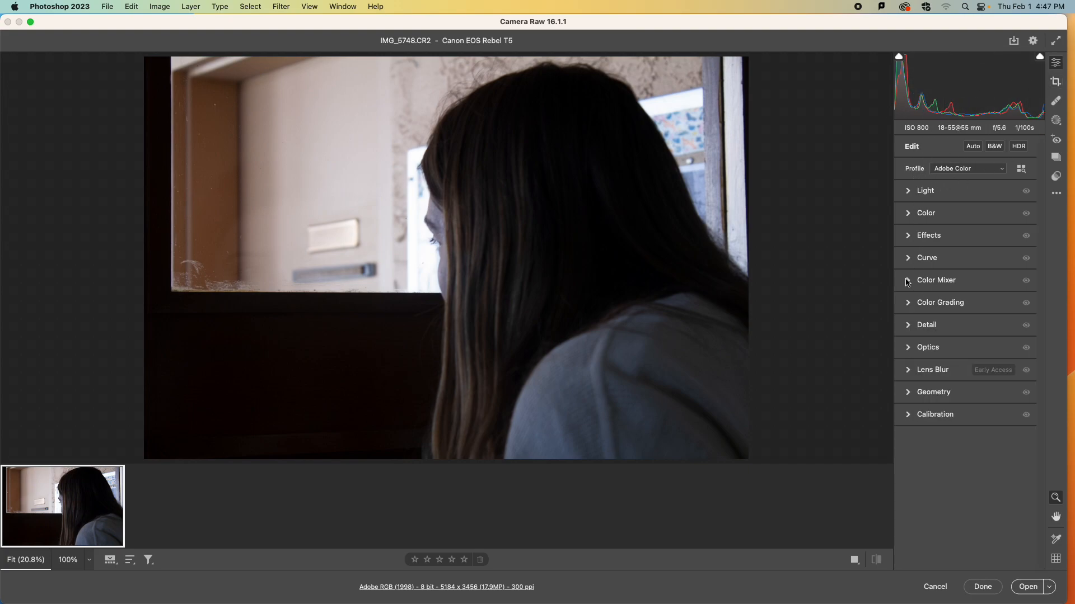
left_click(908, 191)
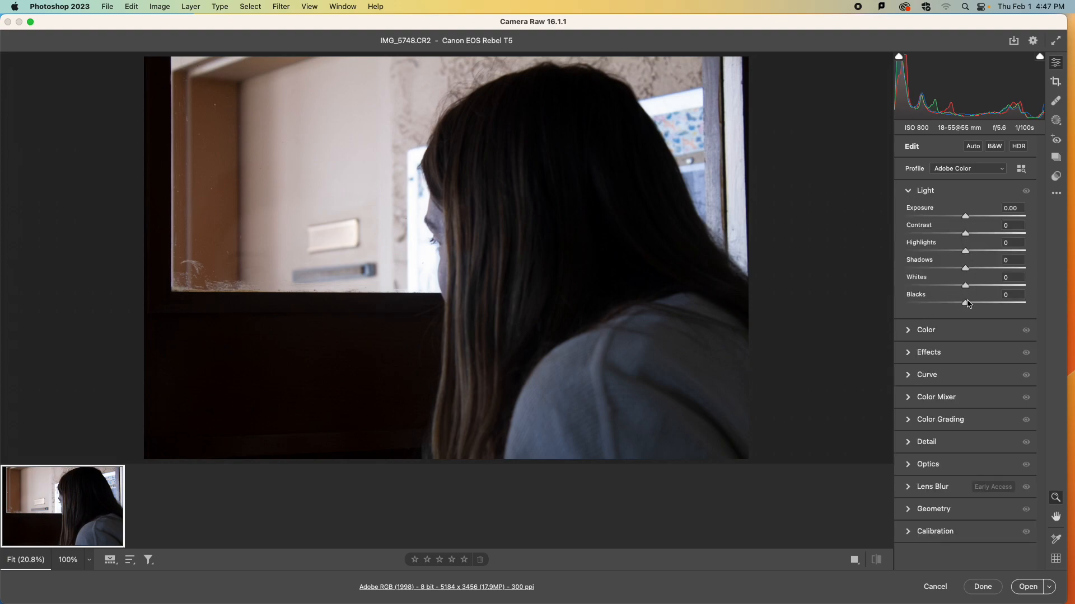
left_click_drag(965, 287, 929, 286)
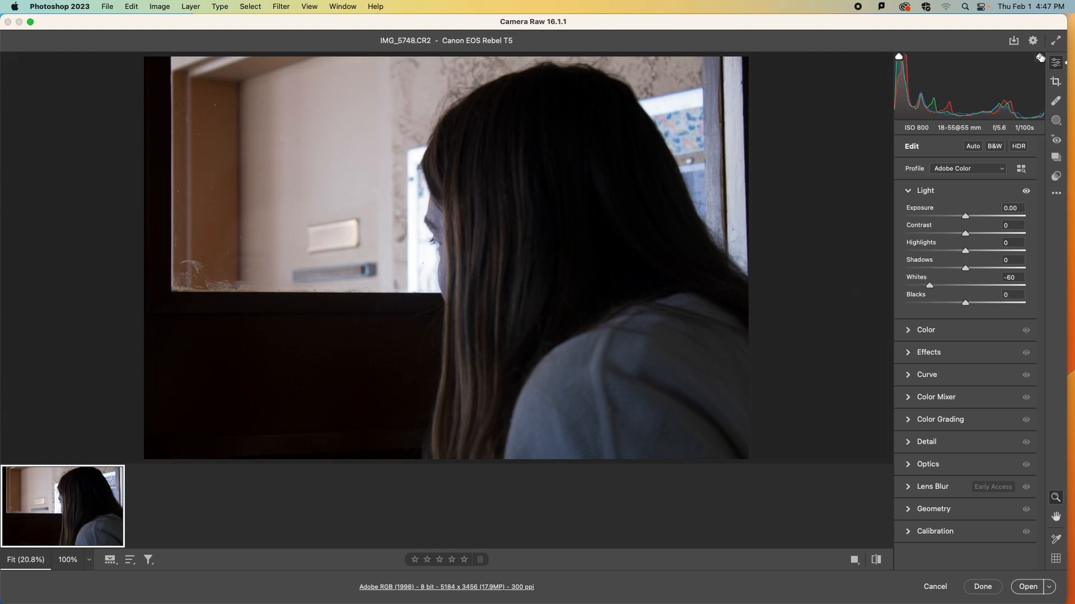
mouse_move(965, 252)
left_mouse_down()
mouse_move(929, 250)
mouse_move(948, 251)
left_mouse_up()
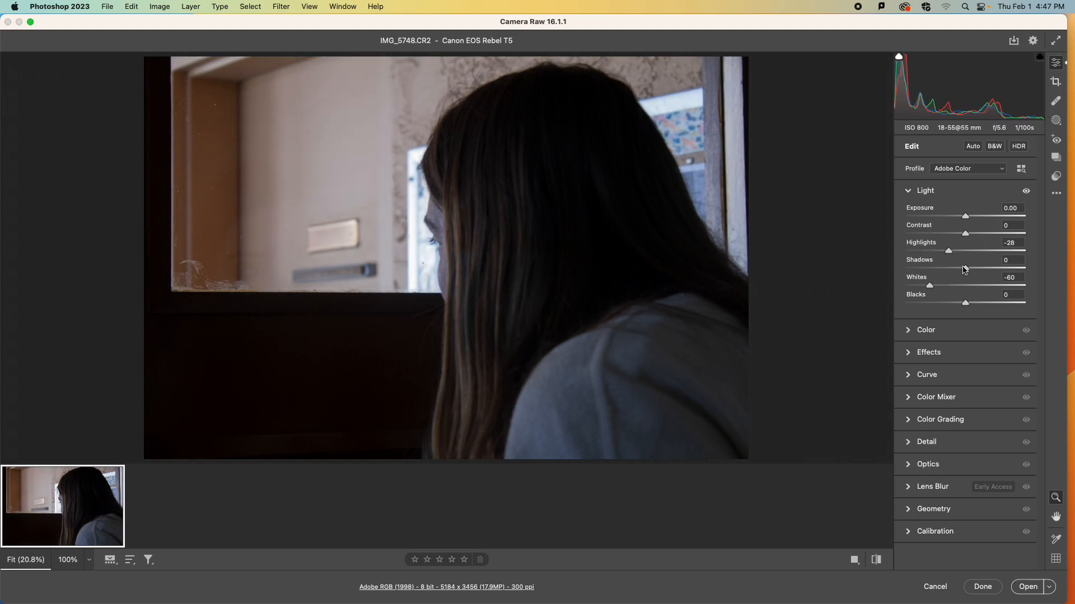
left_click_drag(927, 286, 970, 286)
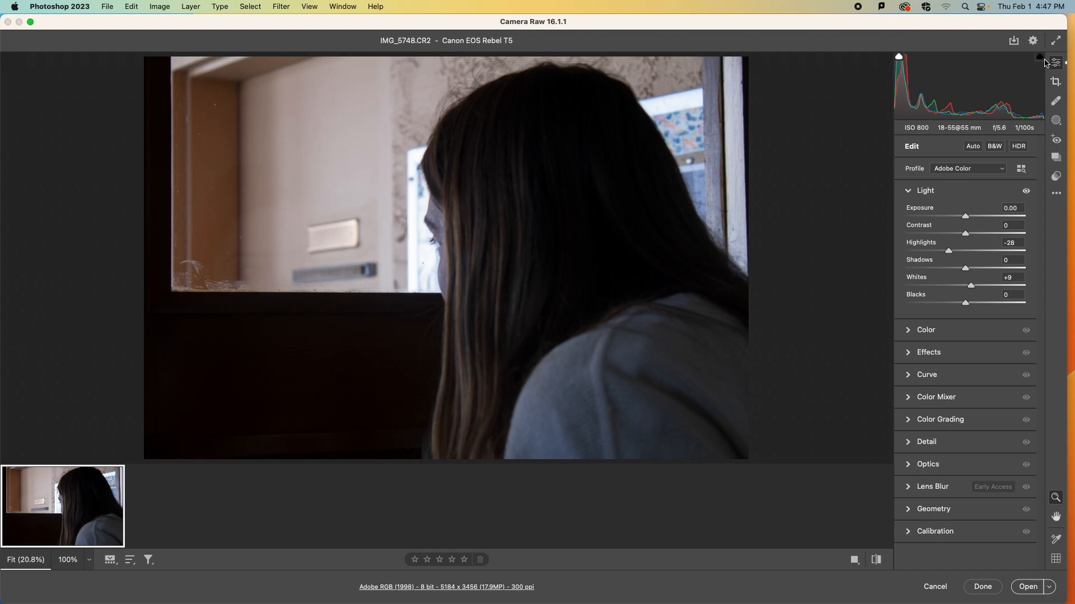
left_click_drag(971, 286, 963, 286)
key("alt")
mouse_move(963, 287)
left_mouse_down()
mouse_move(986, 287)
mouse_move(971, 285)
left_mouse_up()
Step: Raise Blacks to +28 and Shadows to +50, and lower Highlights to -46
left_click_drag(965, 306, 982, 304)
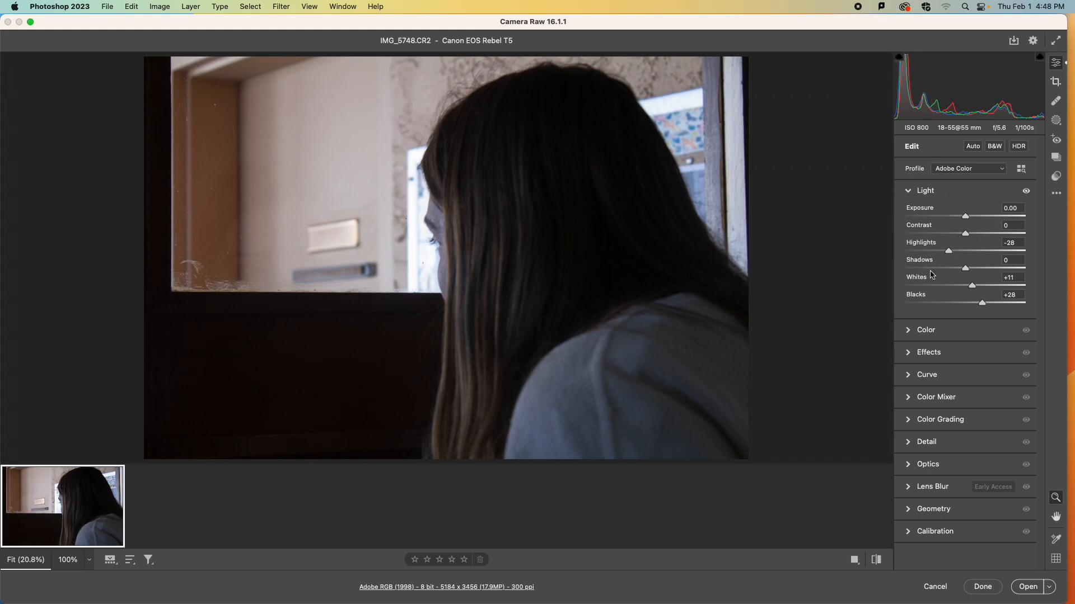
left_click_drag(964, 269, 995, 270)
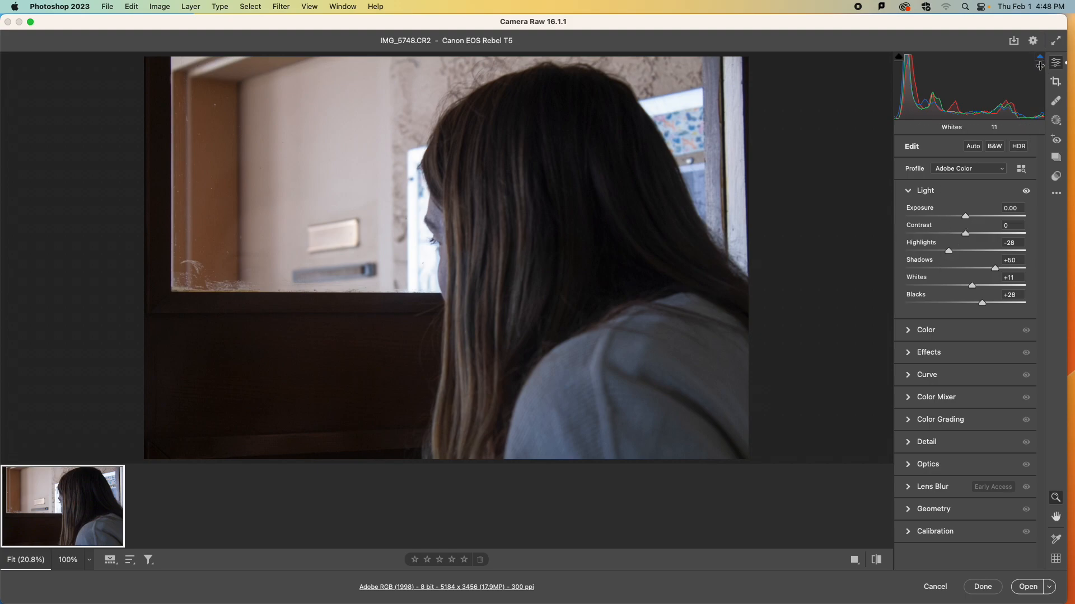
left_click_drag(945, 251, 939, 250)
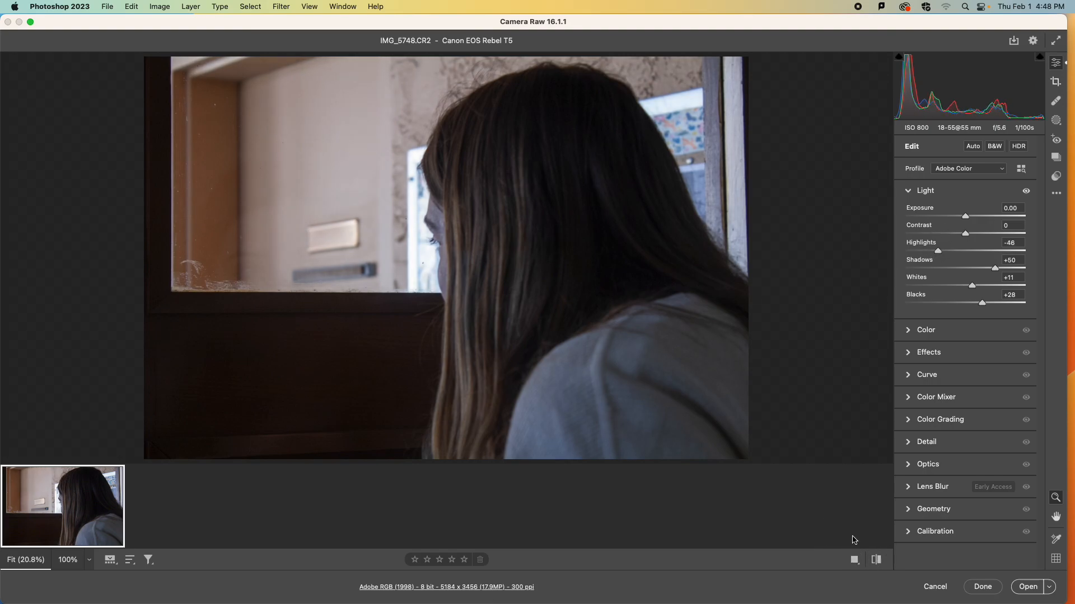
Step: Compare the photo before and after the light adjustments and inspect the histogram
left_click(877, 559)
left_click(877, 559)
left_click(876, 559)
left_click(876, 559)
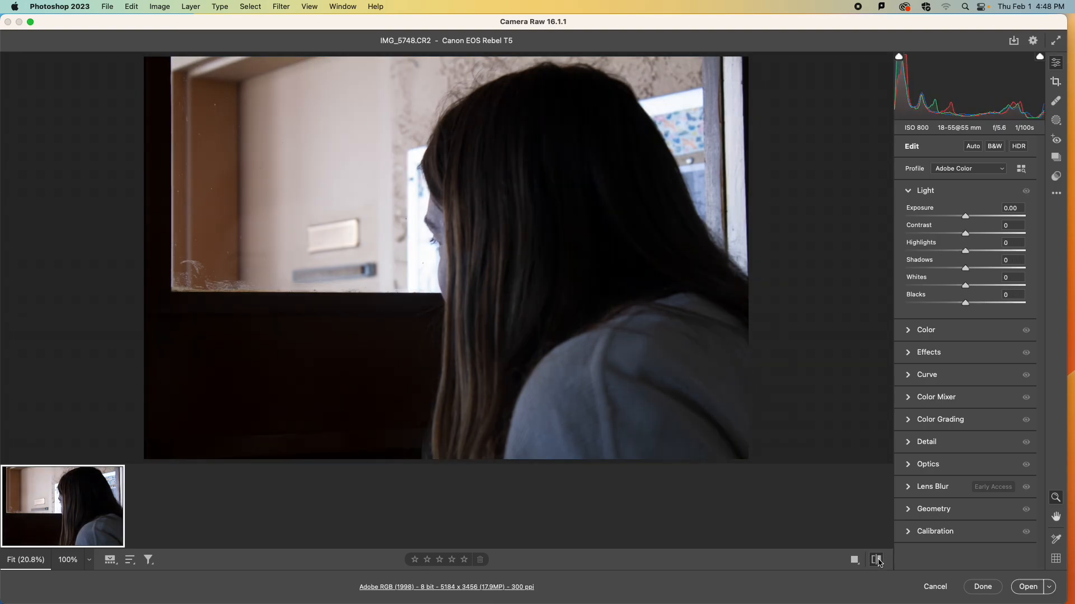
mouse_move(921, 98)
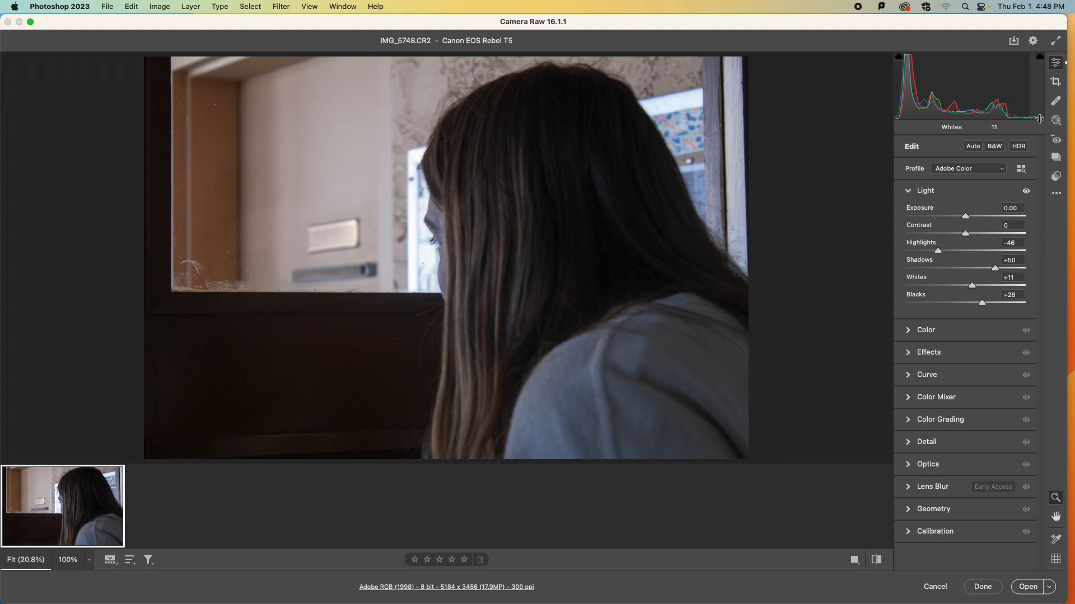
Step: Set the white balance by sampling the woman's grey sweater, and adjust the Temperature to 3650
left_click(908, 192)
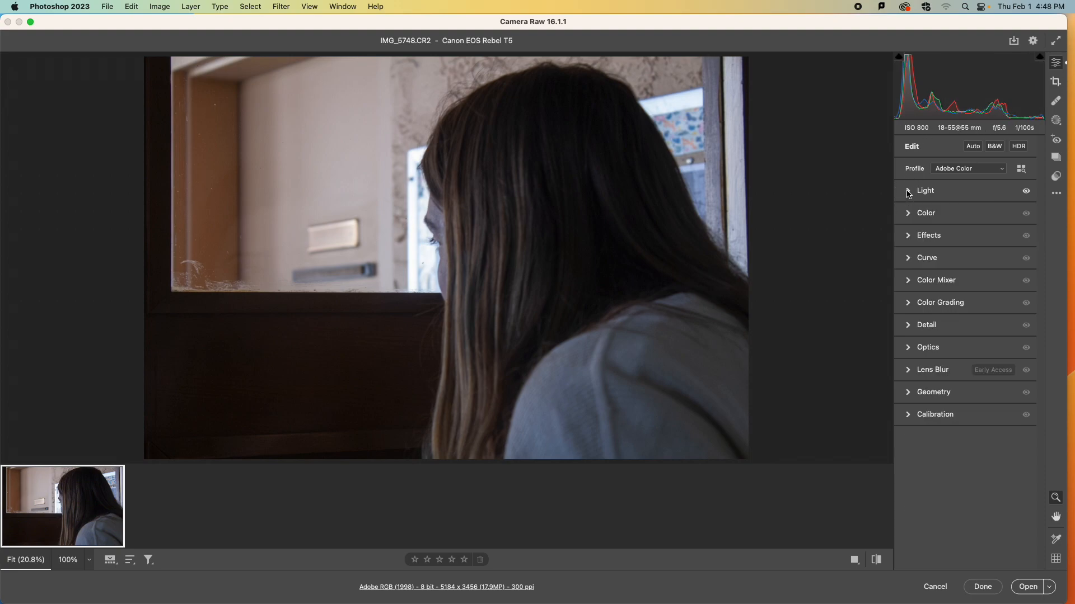
left_click(909, 214)
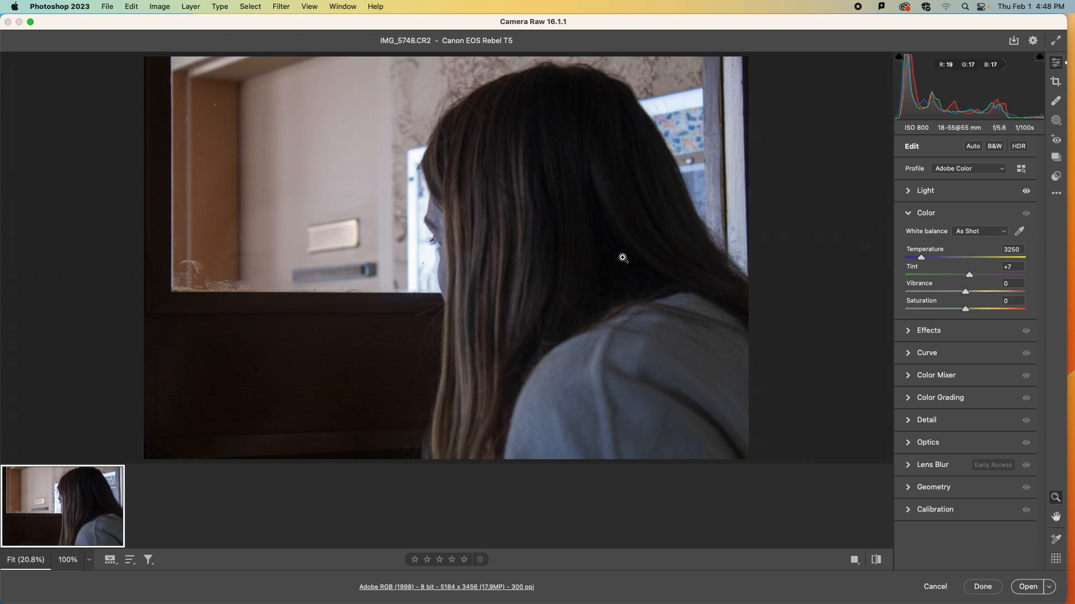
left_click(1020, 232)
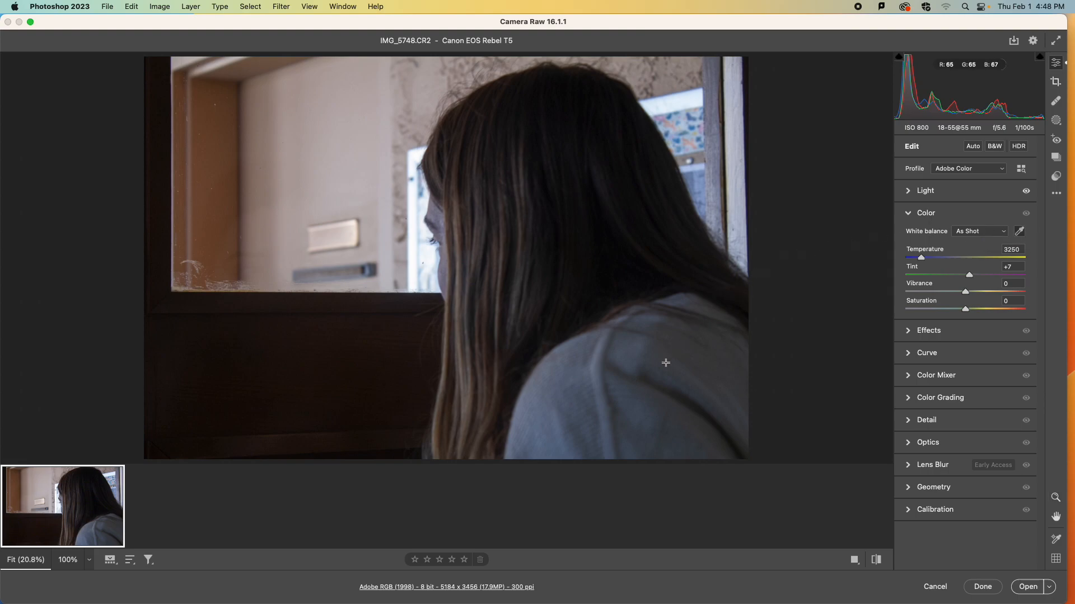
left_click(572, 368)
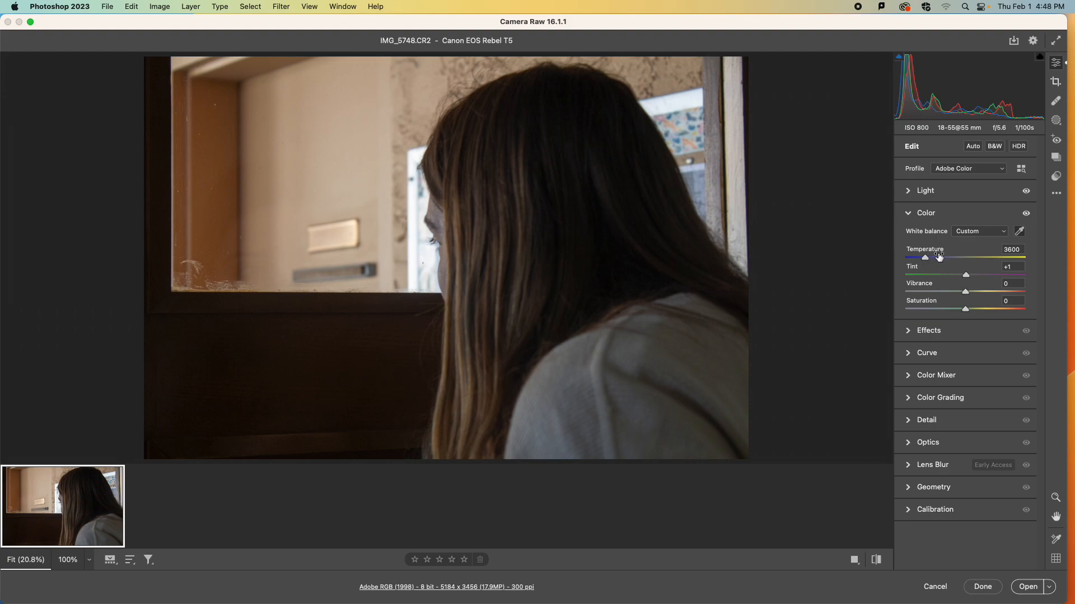
left_click_drag(926, 258, 925, 258)
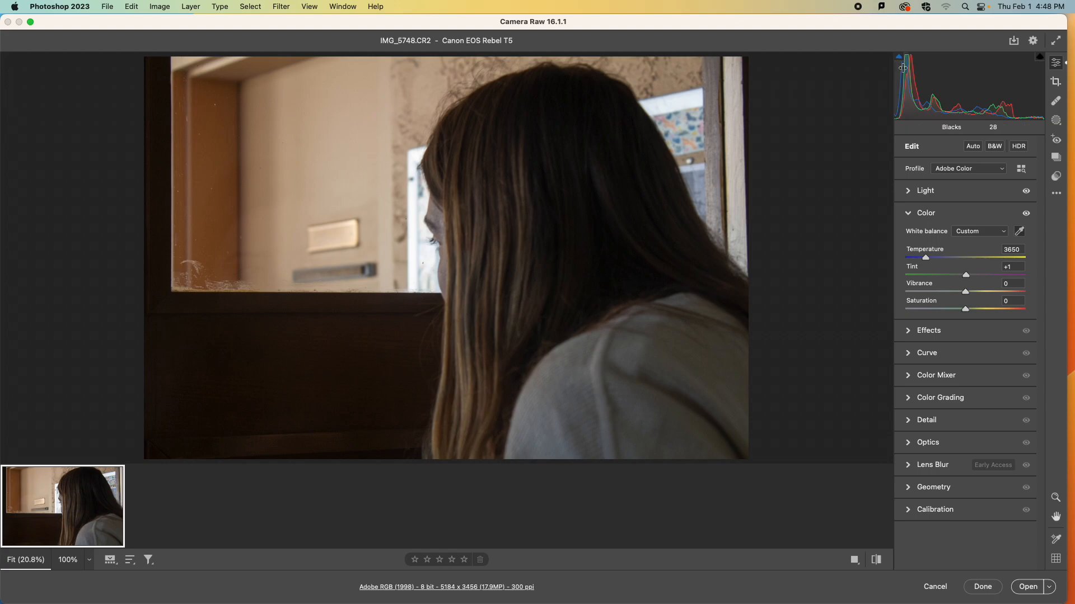
Step: Refine the Light adjustments with Contrast at -13, Shadows at +42 and Blacks at +40
left_click(909, 217)
left_click(909, 192)
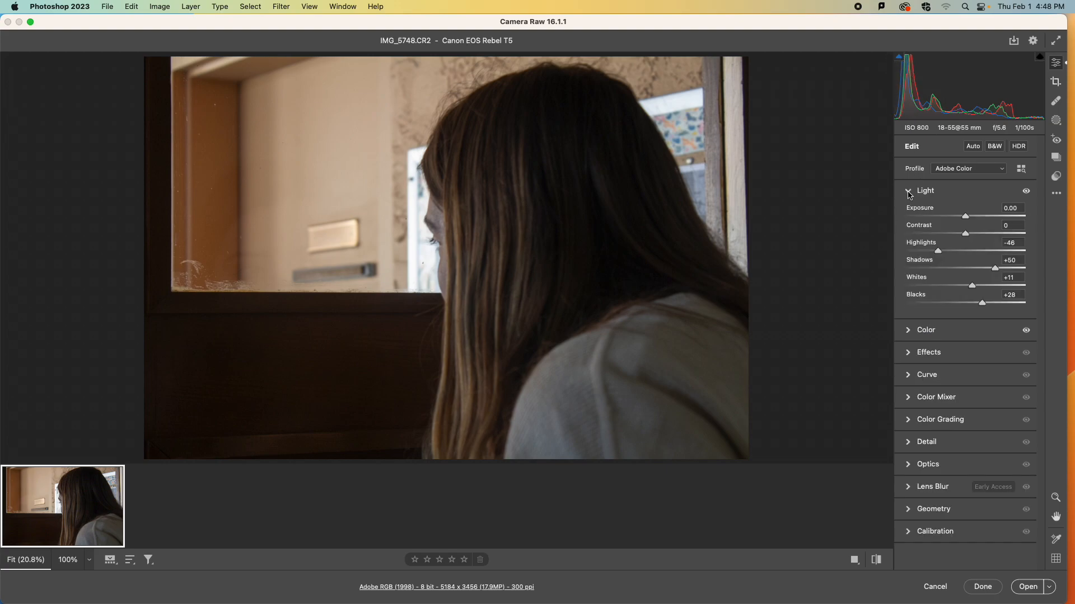
left_click_drag(989, 307, 987, 303)
left_click_drag(964, 234, 957, 234)
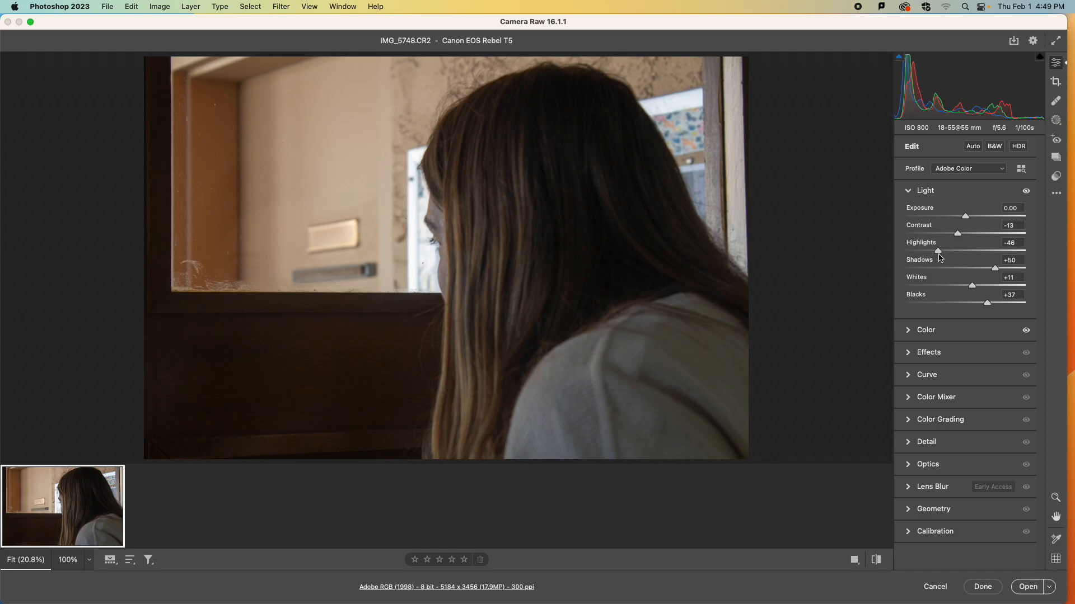
left_click_drag(987, 271, 982, 269)
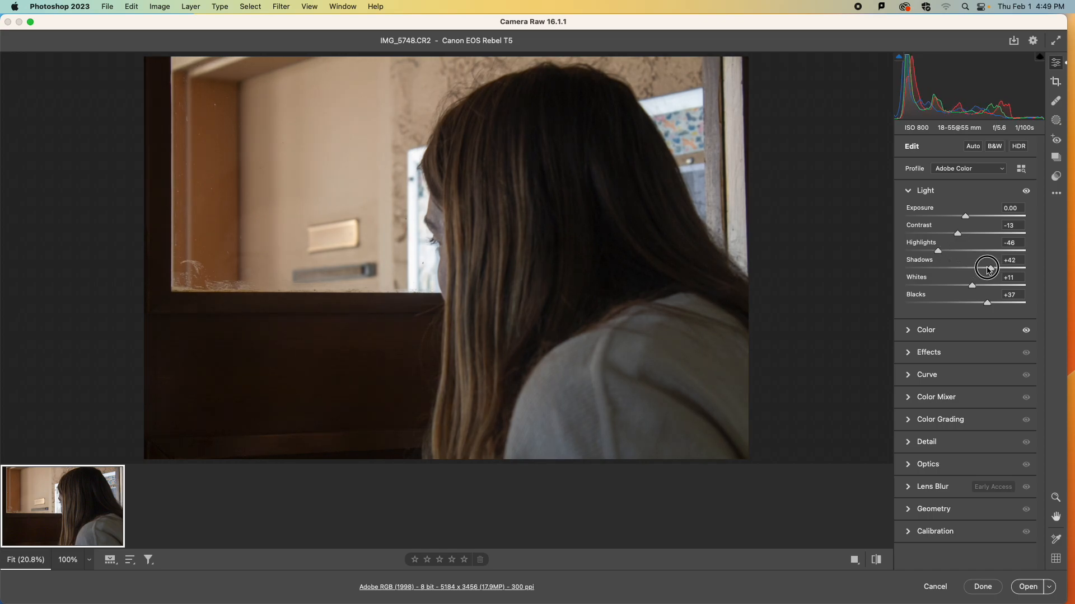
left_click_drag(986, 308, 988, 304)
Step: Cool the photo's white balance by setting the Temperature to 3400
left_click(912, 192)
left_click(911, 215)
left_click_drag(927, 259, 925, 258)
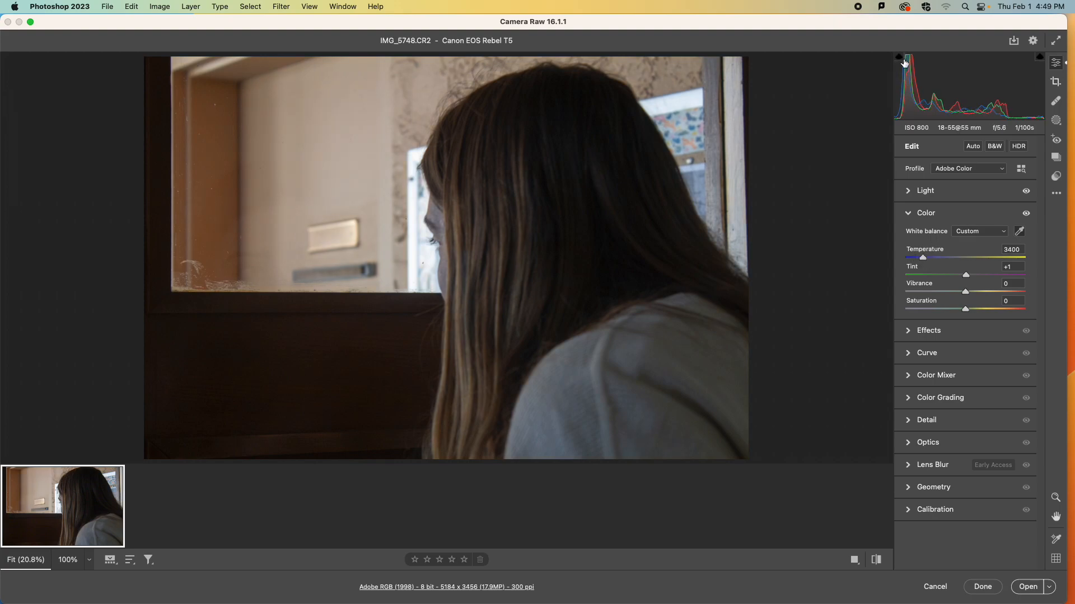
left_click(910, 215)
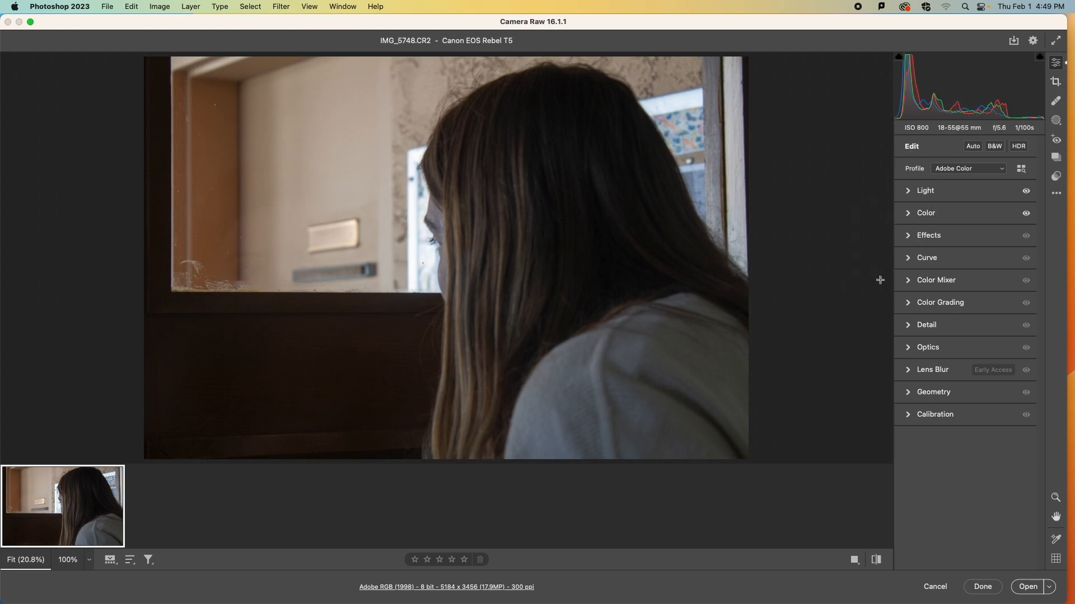
Step: Reduce the saturation of aquas, blues and oranges in the Color Mixer, comparing the photo with its original settings
left_click(908, 281)
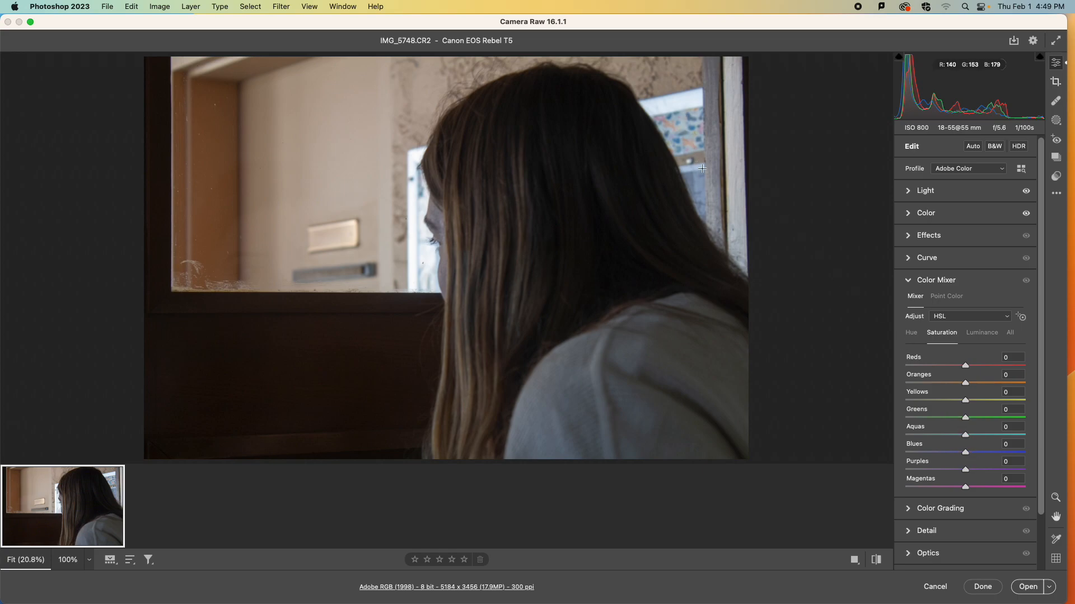
left_click_drag(965, 436, 942, 454)
left_click(876, 560)
left_click(877, 561)
left_click_drag(966, 387, 960, 383)
left_click(875, 560)
left_click(876, 560)
left_click(909, 280)
Step: Fine-tune the Contrast and slightly raise the Exposure in the Light adjustments
left_click(908, 192)
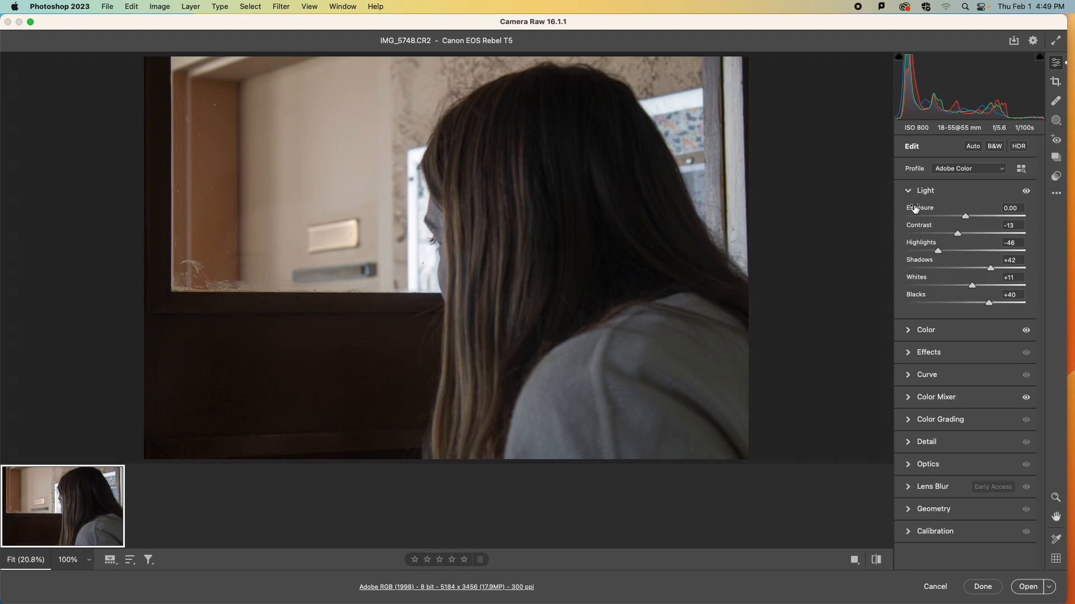
left_click_drag(957, 234, 971, 216)
left_click(907, 192)
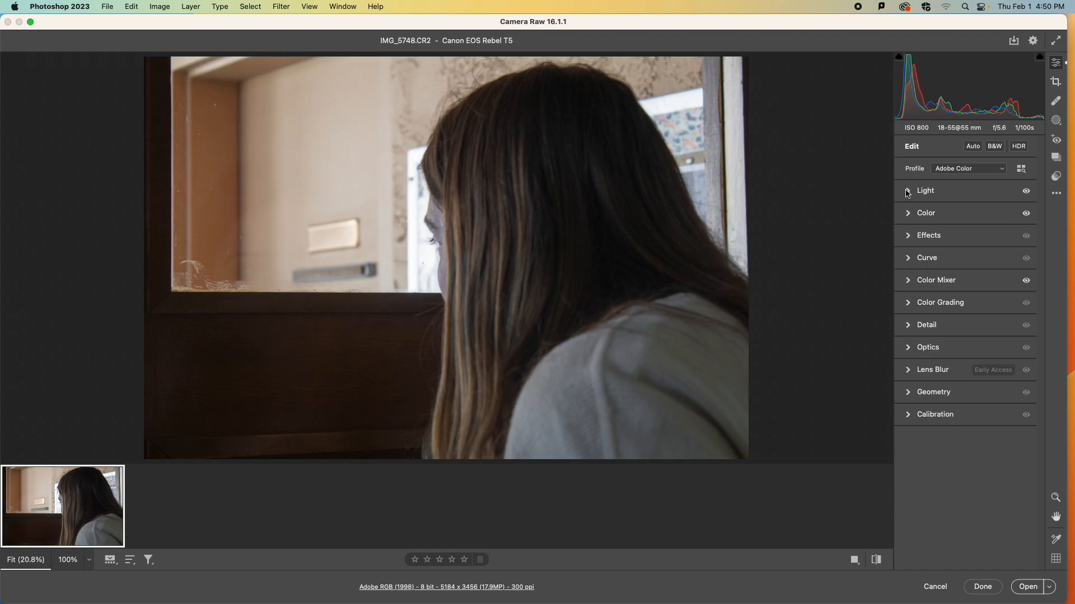
Step: Fine-tune the white balance Temperature and Tint in the Color adjustments, comparing the photo with its original settings
left_click(907, 214)
left_click_drag(924, 257, 965, 276)
left_click(876, 561)
left_click(876, 561)
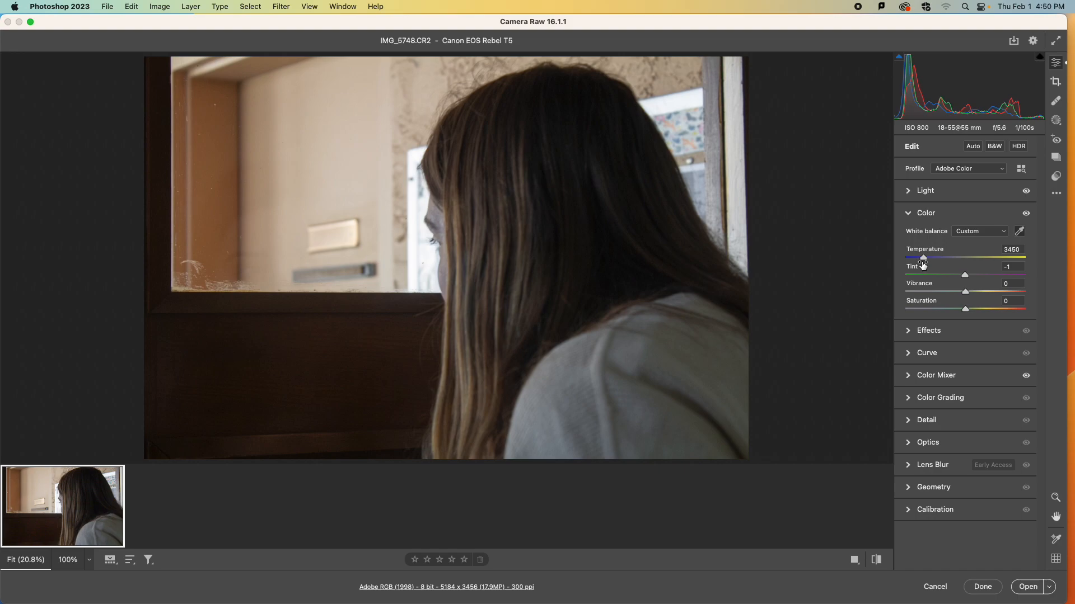
left_click_drag(923, 259, 922, 262)
left_click(909, 213)
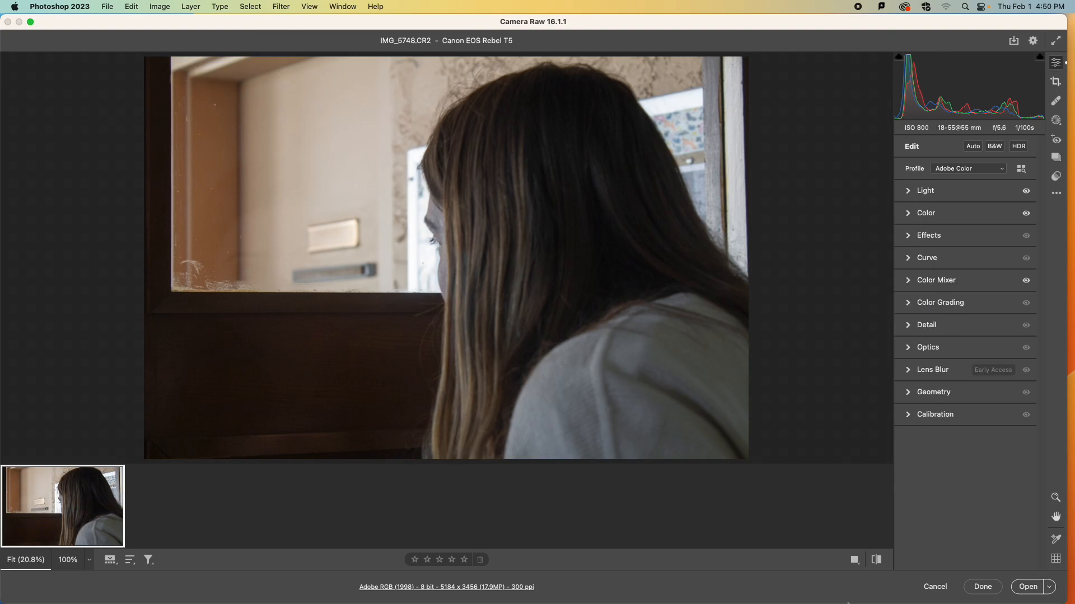
Step: Open the corrected photo in Photoshop and resize the image to 10.5 by 7 inches at 300 pixels/inch
left_click(1020, 589)
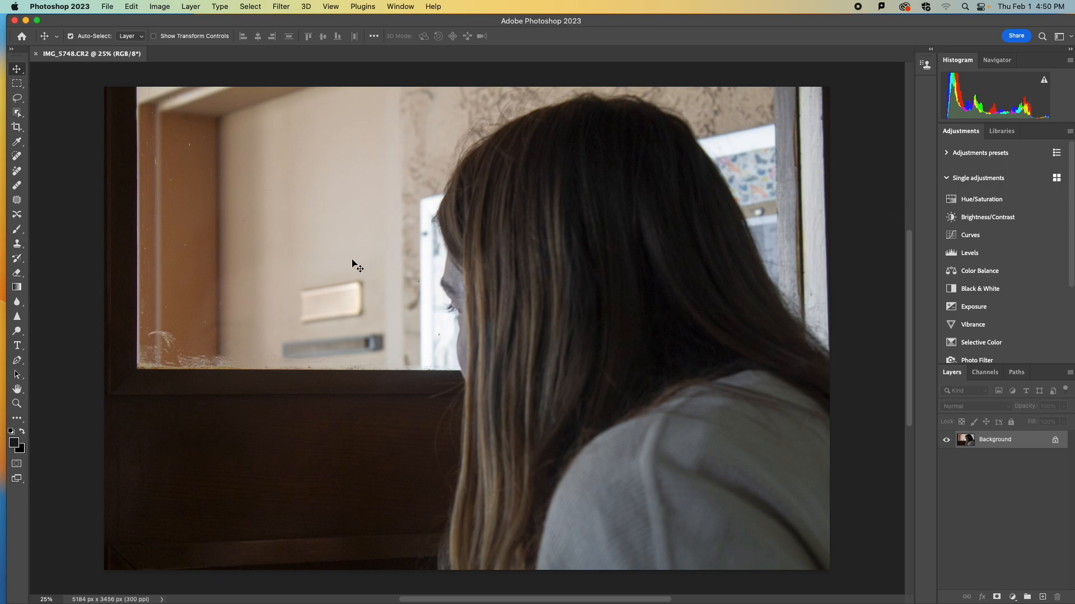
left_click(158, 7)
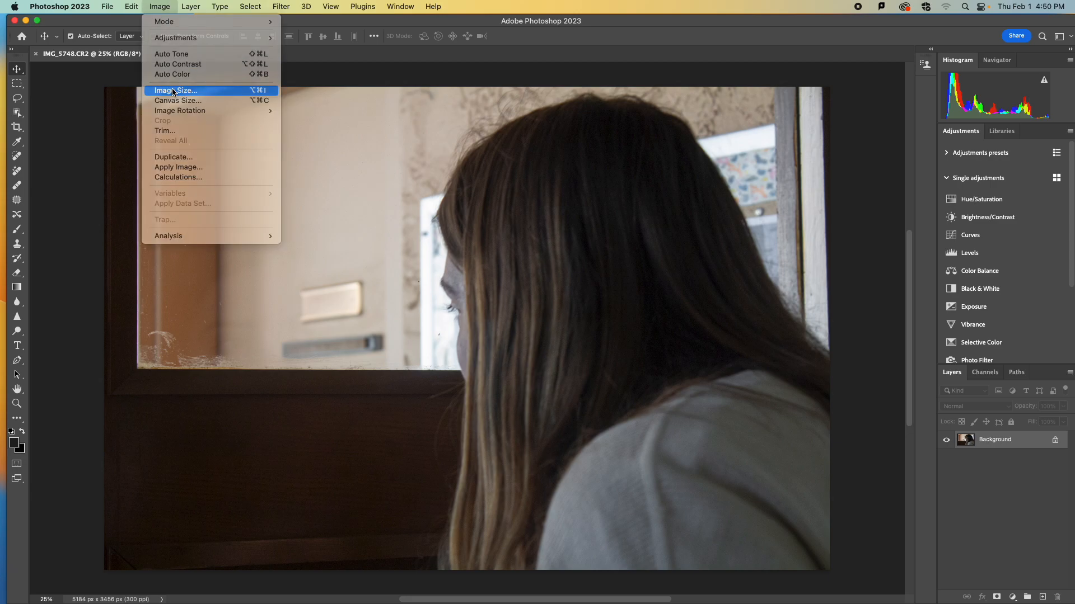
left_click(173, 91)
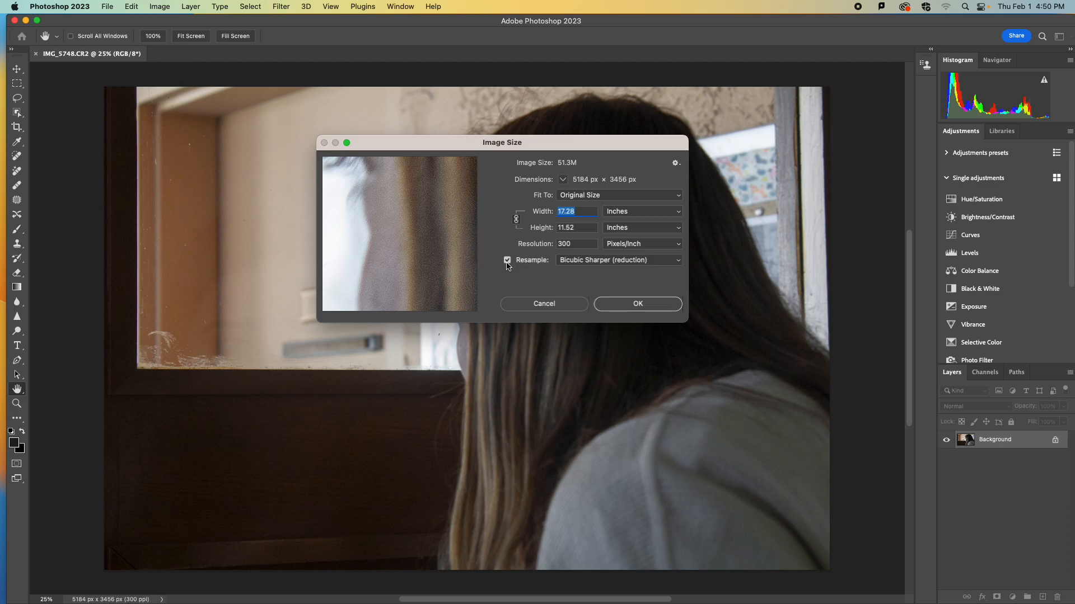
left_click(621, 213)
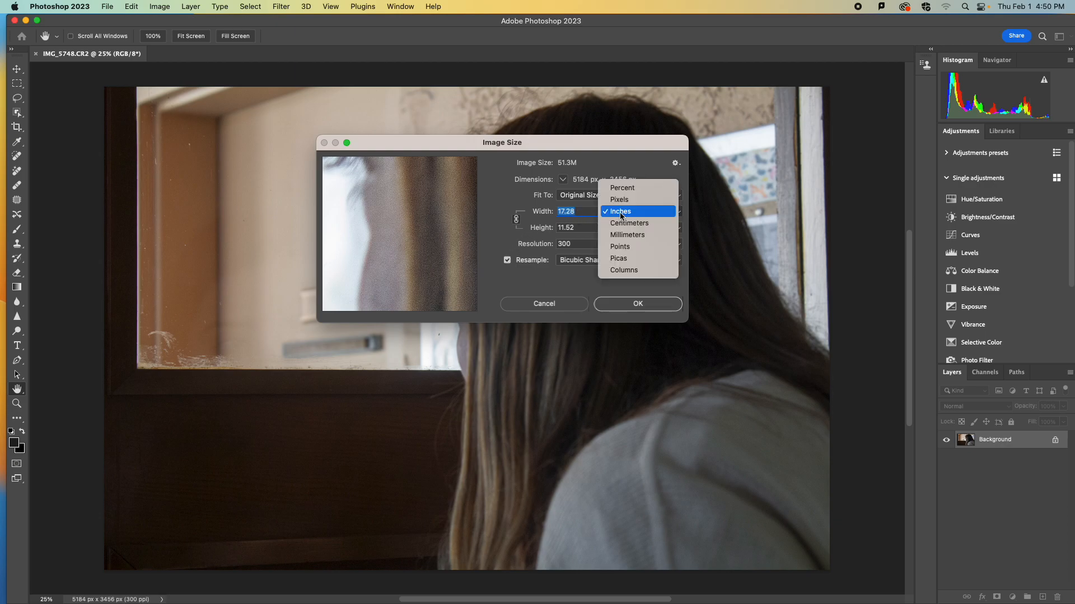
left_click(622, 201)
left_click(621, 215)
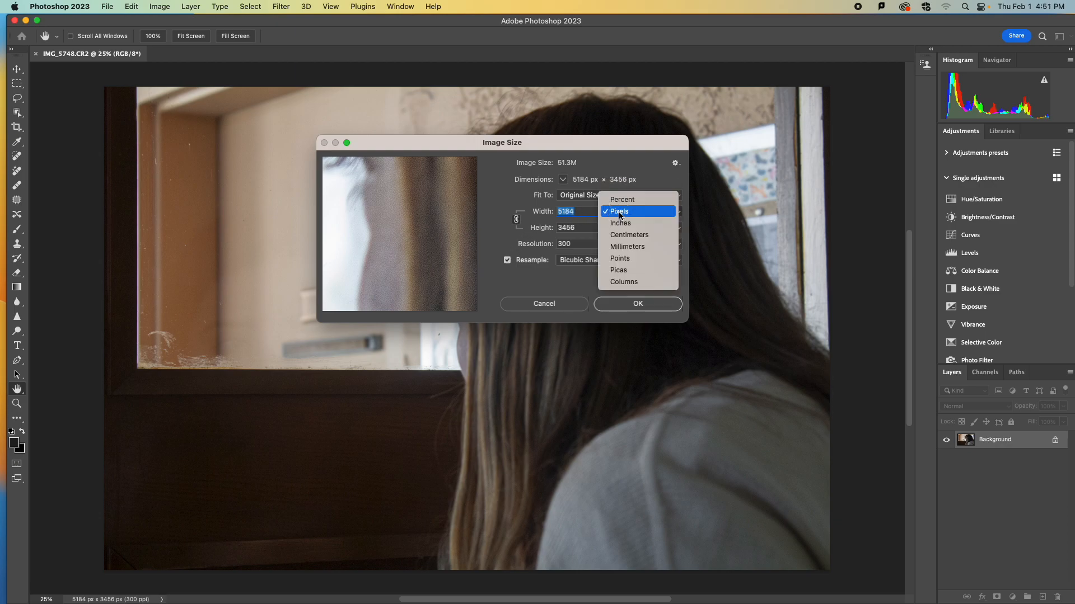
left_click(620, 223)
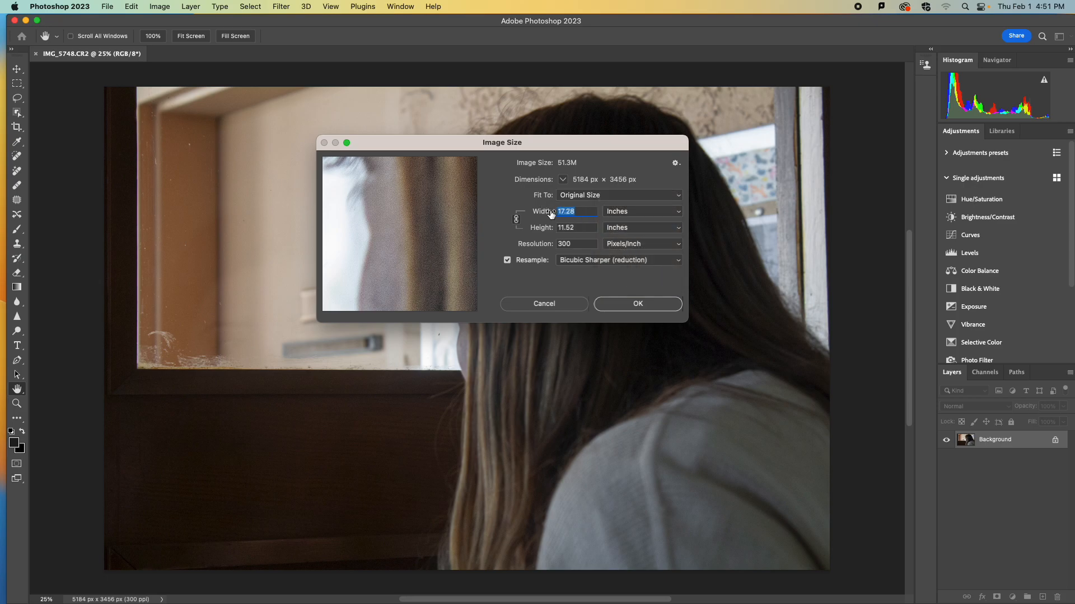
type("10")
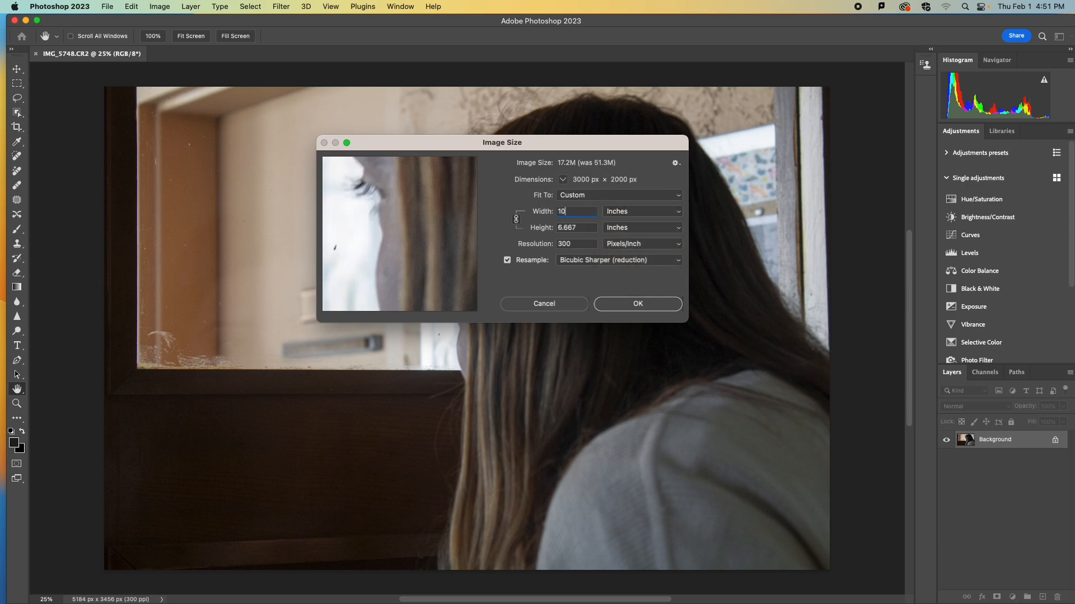
type(".5")
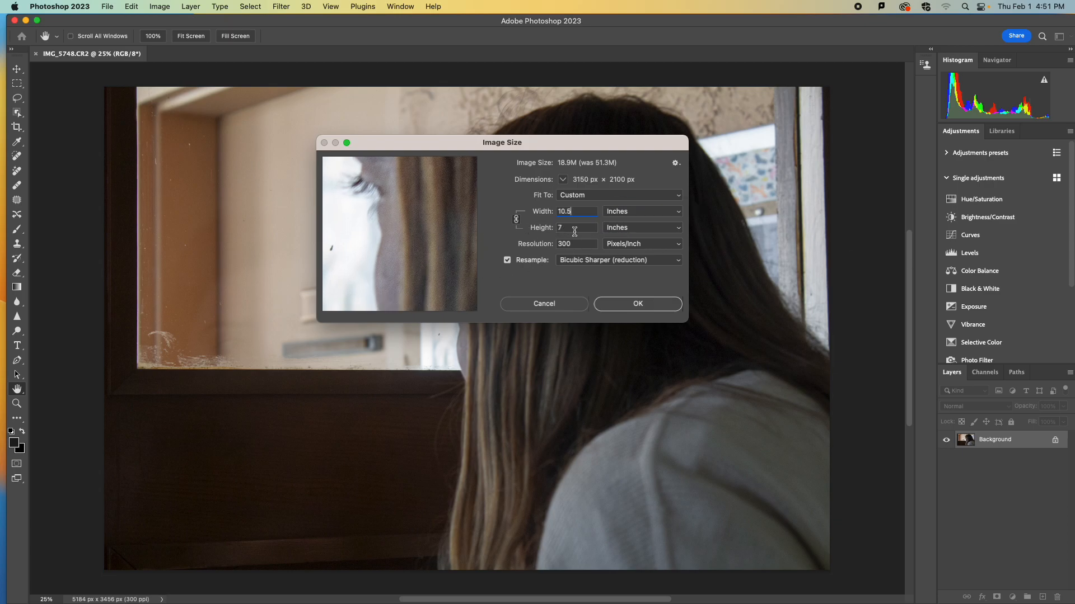
left_click(627, 305)
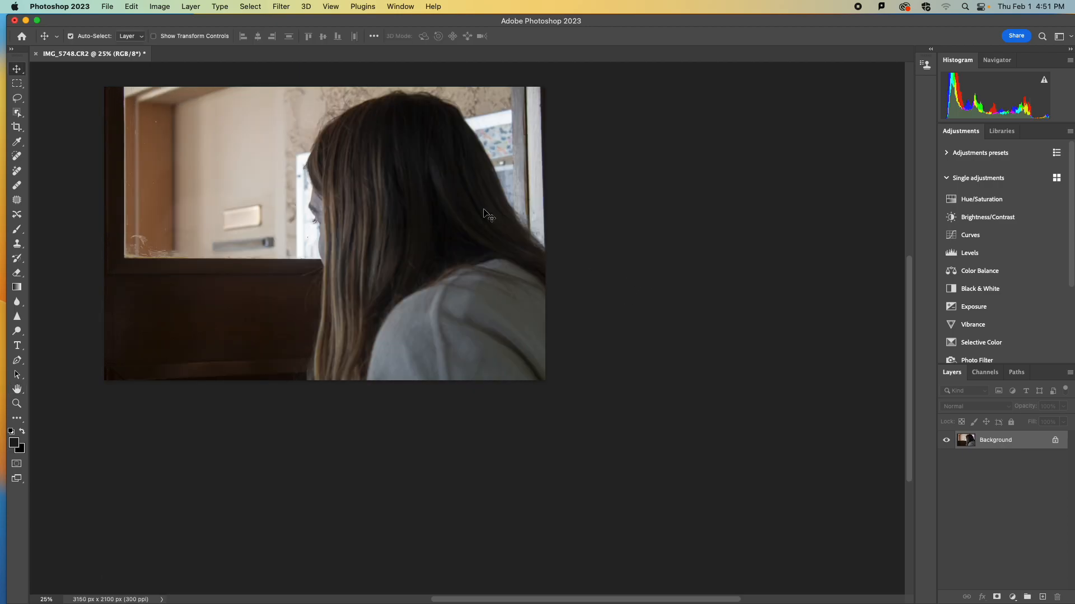
Step: Open the print settings for the resized photo and choose the EPSON Epson Stylus Pro 3880 #1 printer
left_click(107, 9)
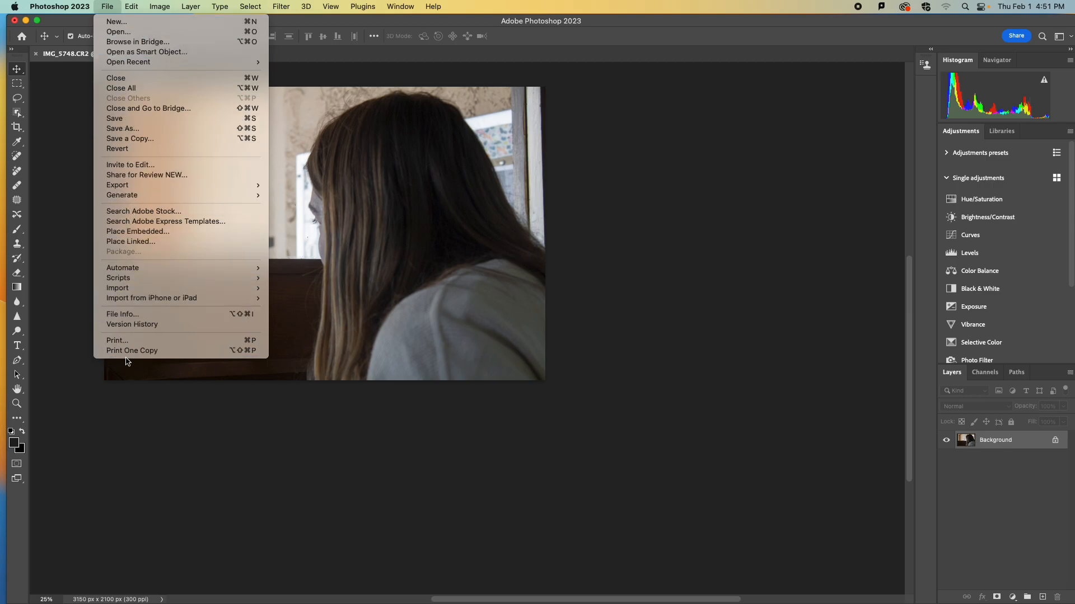
left_click(118, 343)
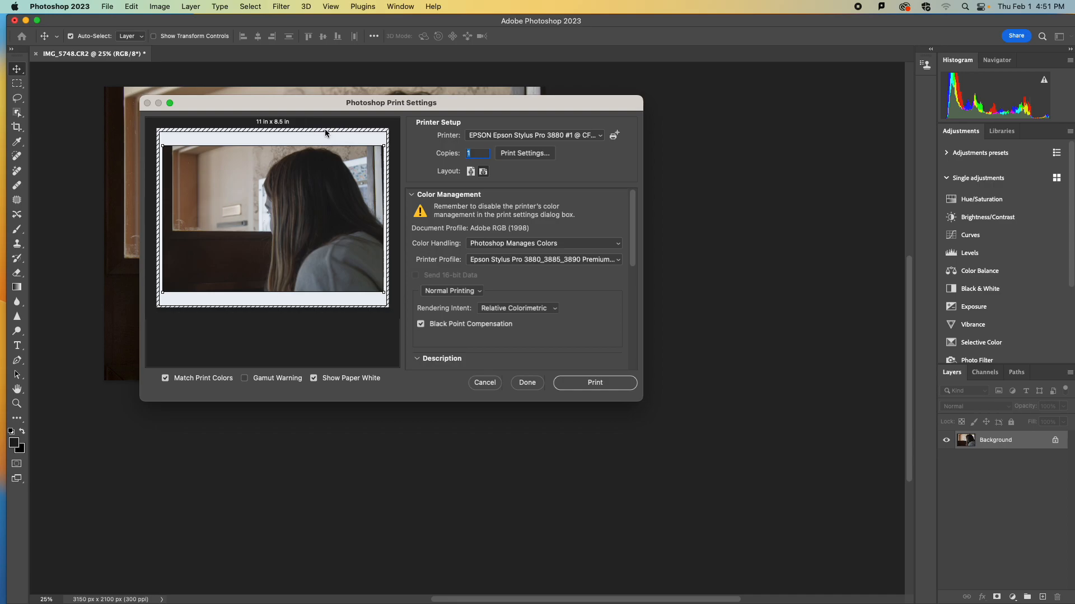
left_click(517, 135)
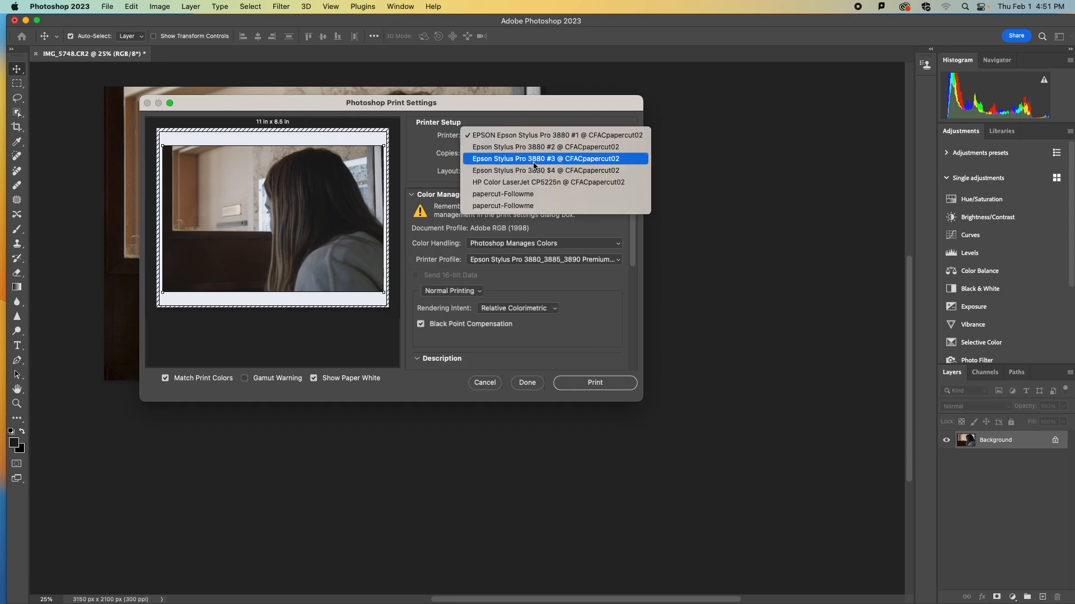
left_click(535, 136)
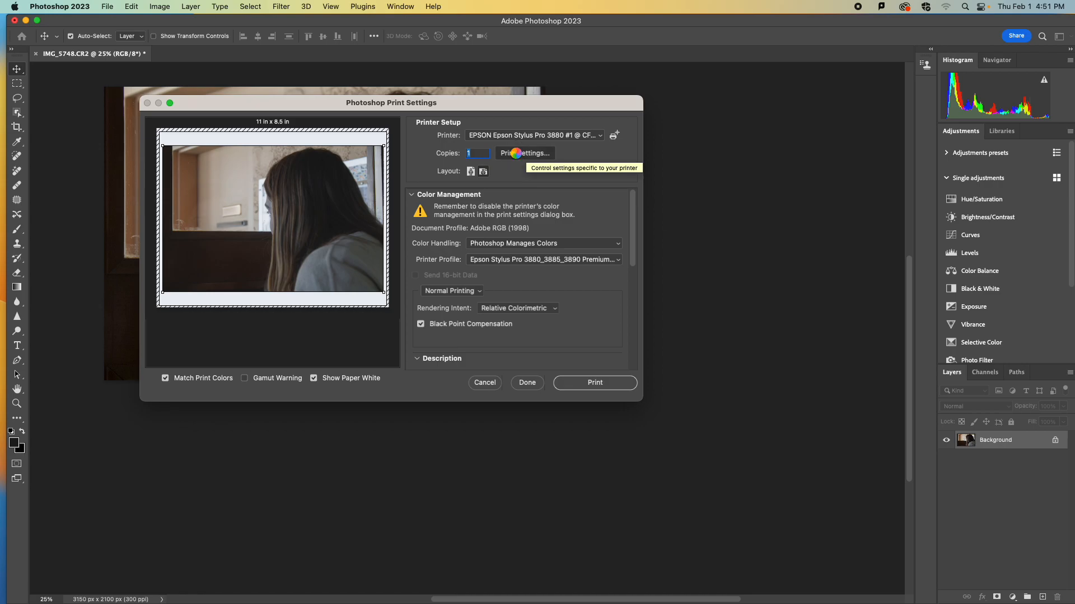
Step: Set the printer's media type to Ultra Premium Photo Paper Luster in its basic printer settings and save the print options
left_click(516, 155)
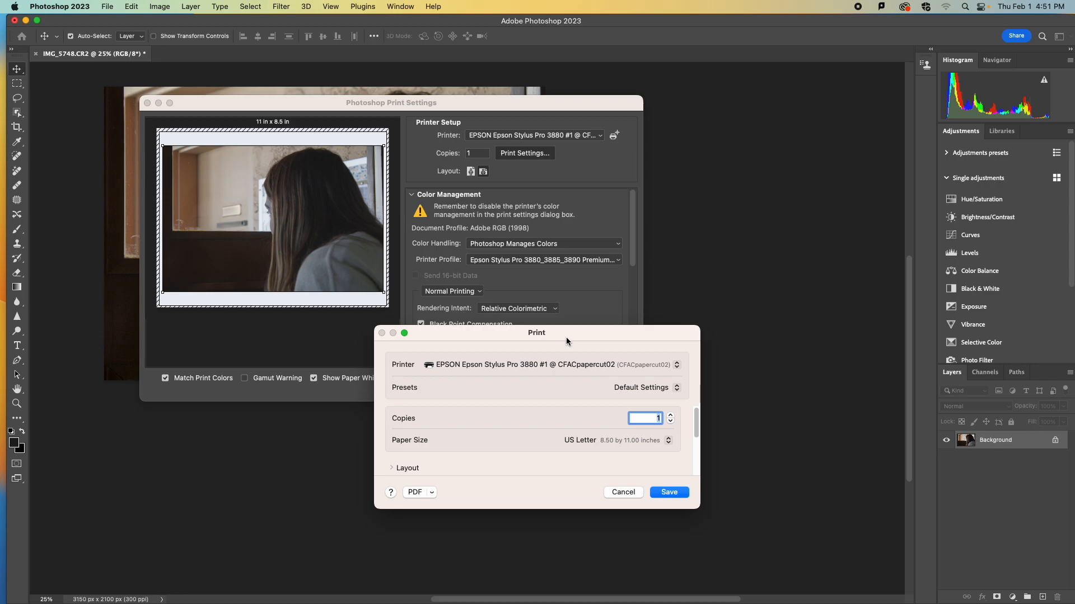
left_click_drag(565, 337, 562, 303)
scroll(436, 394, "down", 5)
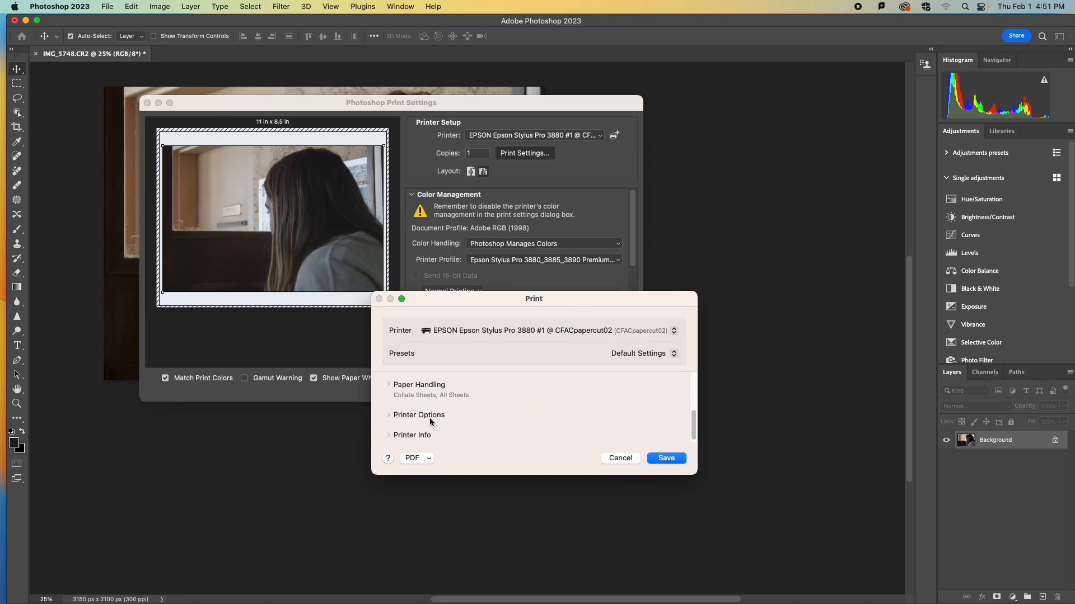
left_click(428, 416)
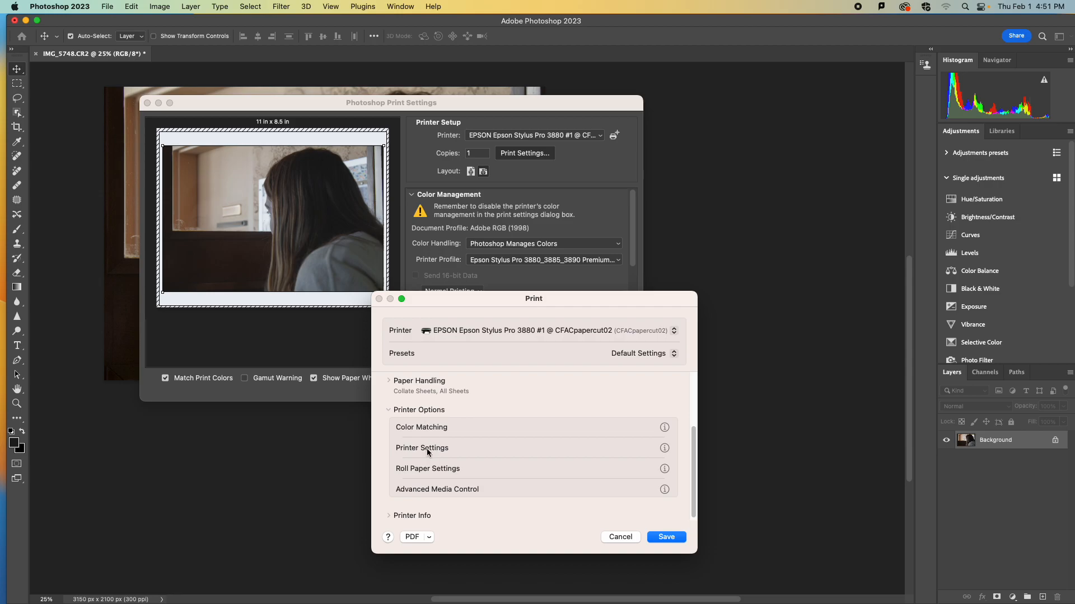
left_click(426, 448)
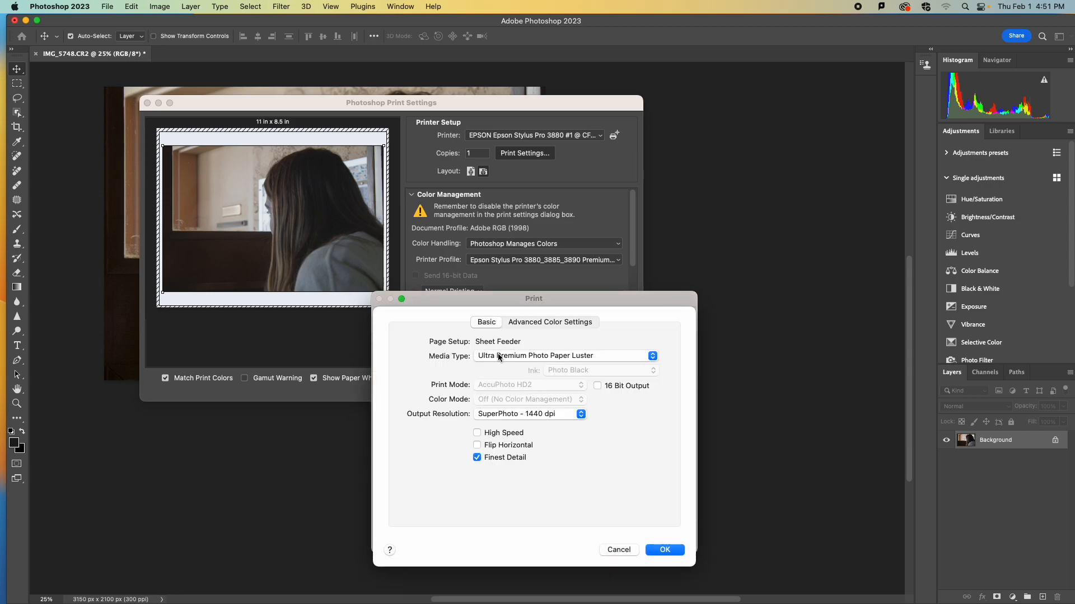
left_click(499, 357)
mouse_move(537, 357)
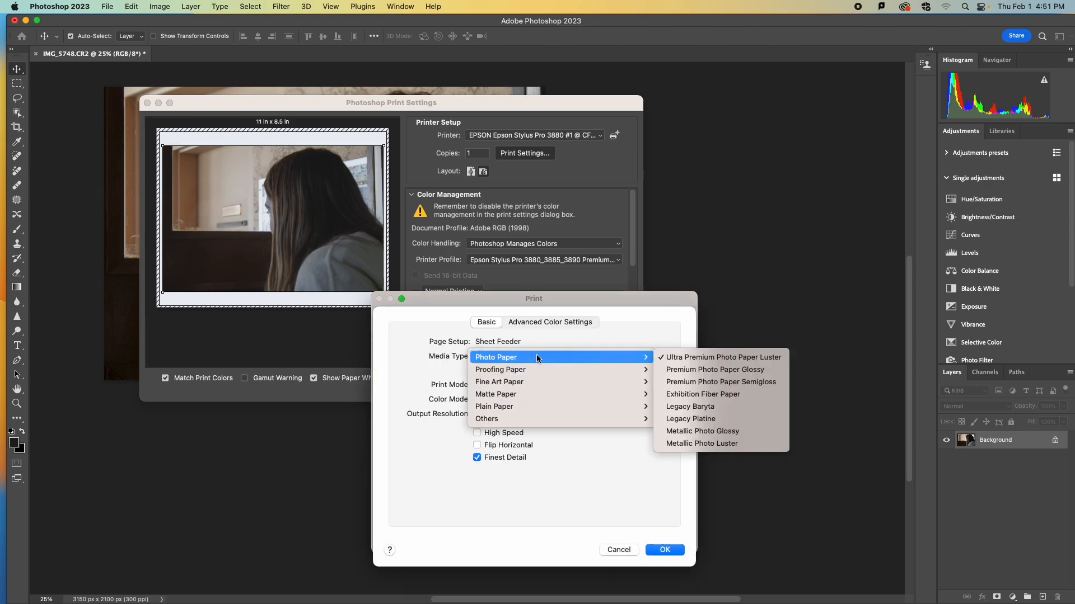
left_click(683, 359)
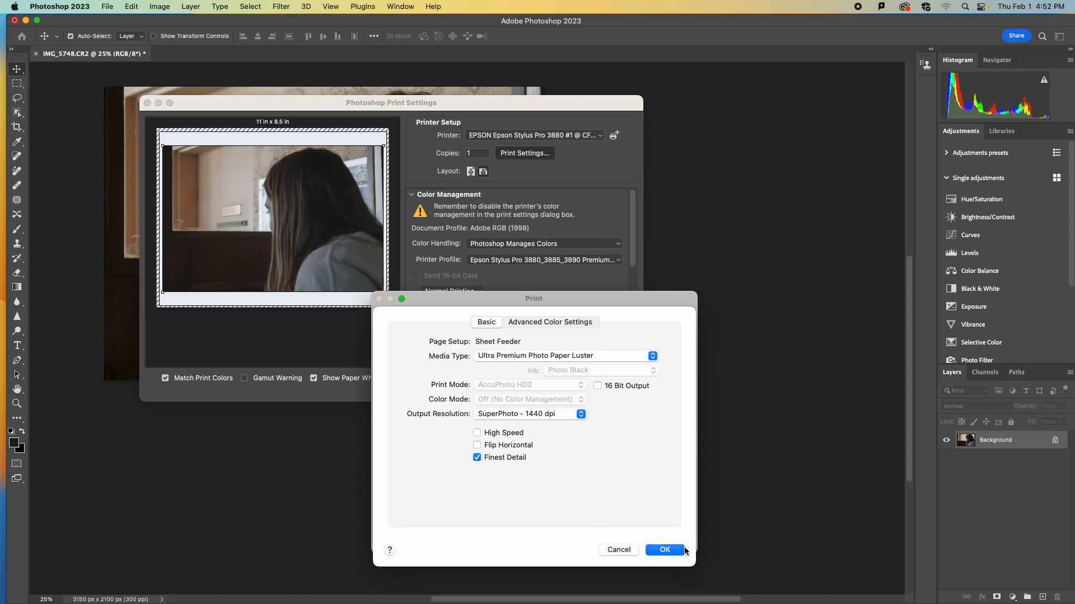
left_click(663, 552)
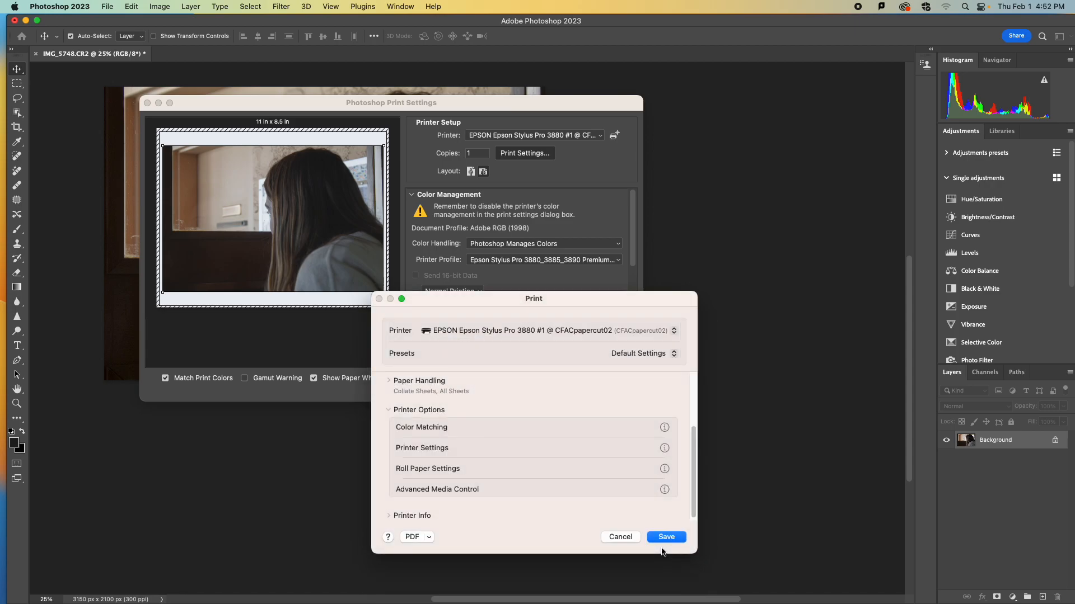
left_click(667, 537)
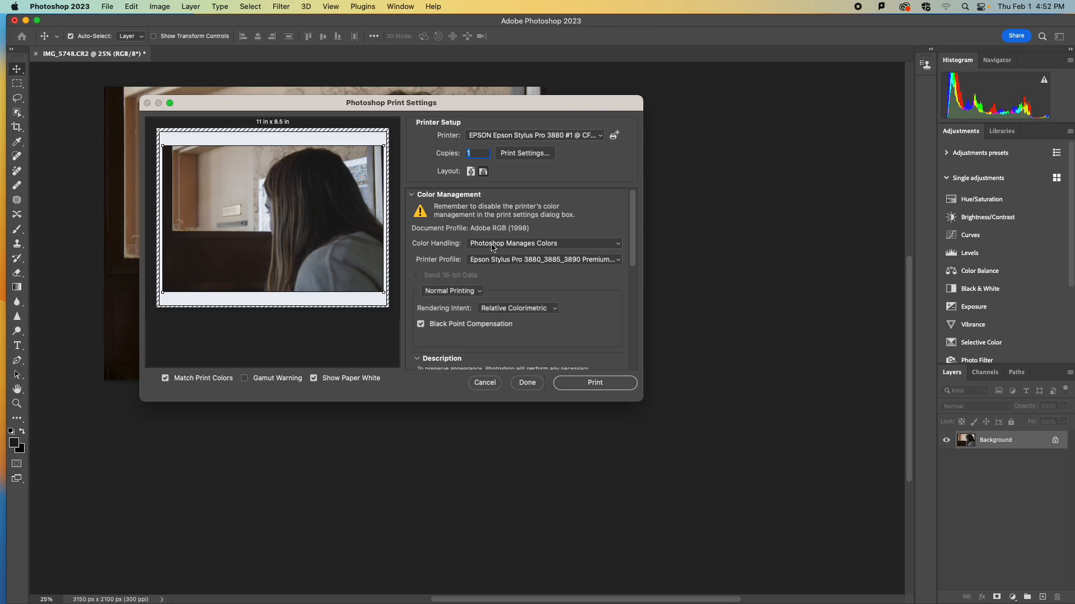
Step: Set Photoshop Manages Colors as color handling and Epson Stylus Pro 3880_3885_3890 PremiumLusterPhotoPaper as the printer profile
left_click(491, 244)
left_click(492, 245)
left_click(488, 260)
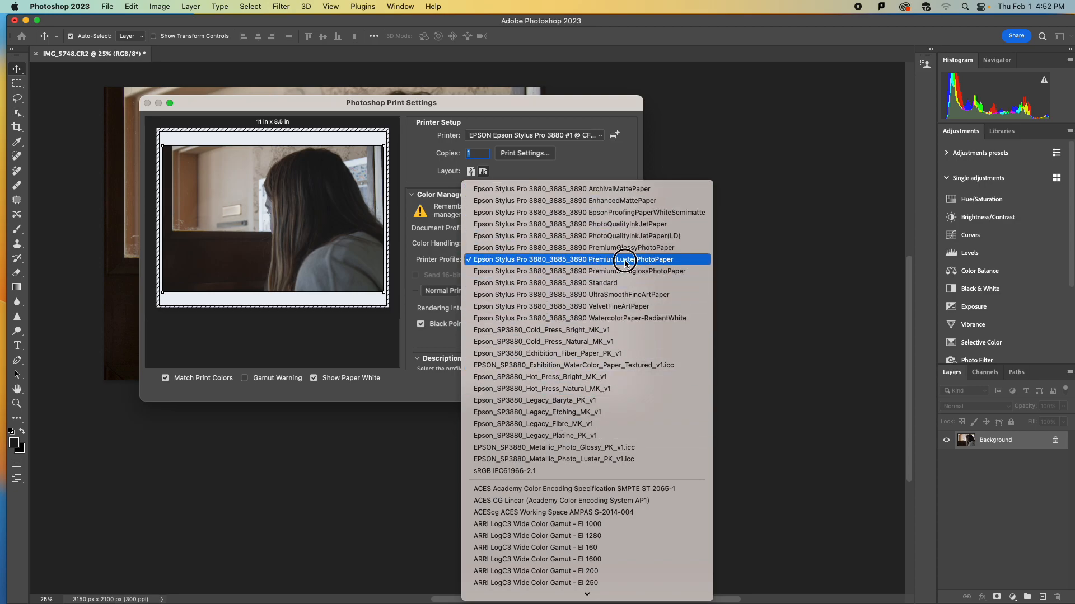
left_click(623, 261)
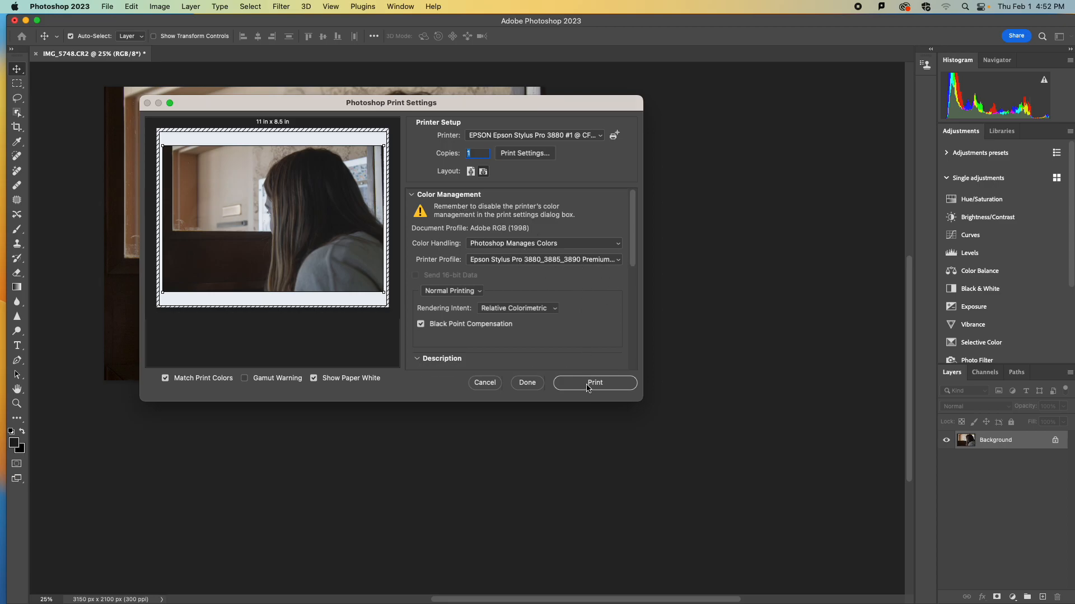
Step: Send the photo to print in color, charging the job to the shared Photography account
left_click(587, 385)
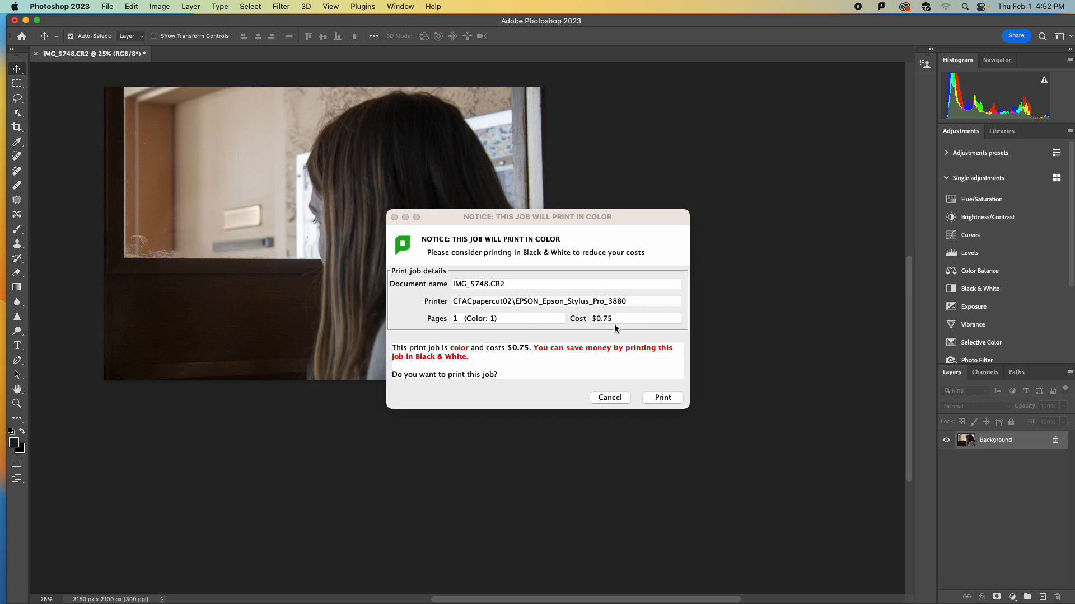
left_click(659, 398)
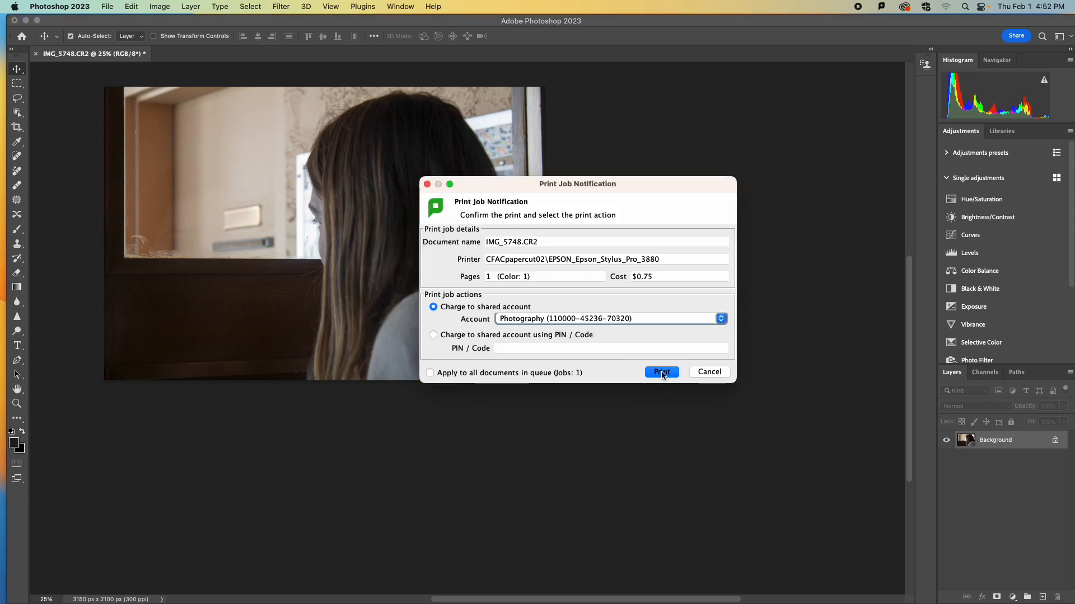
left_click(662, 373)
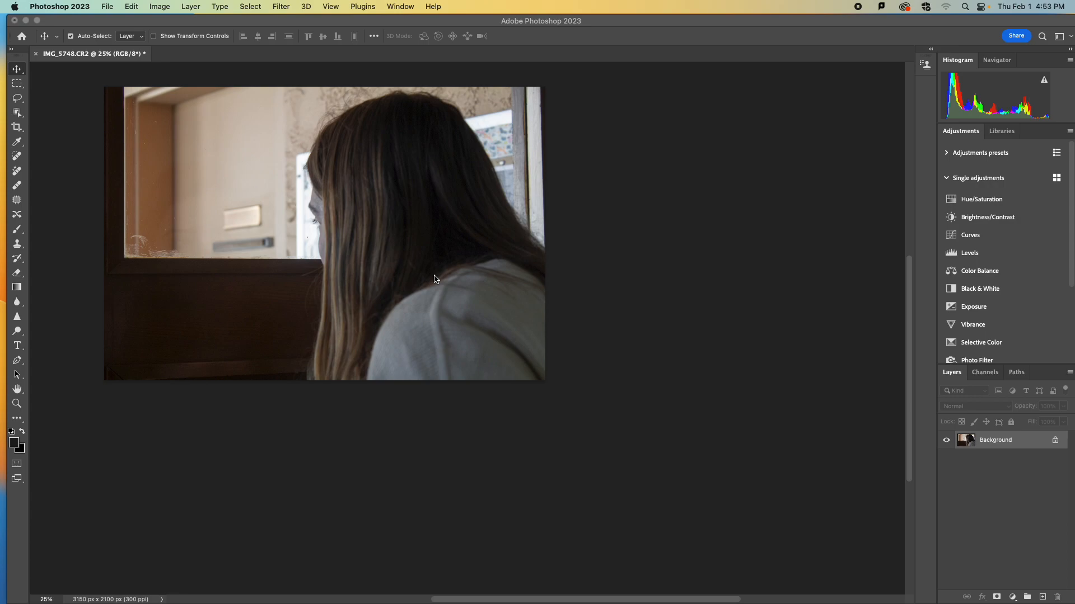
Step: Adjust the display brightness for judging the photo on screen
key("F2")
key("F2")
key("F2")
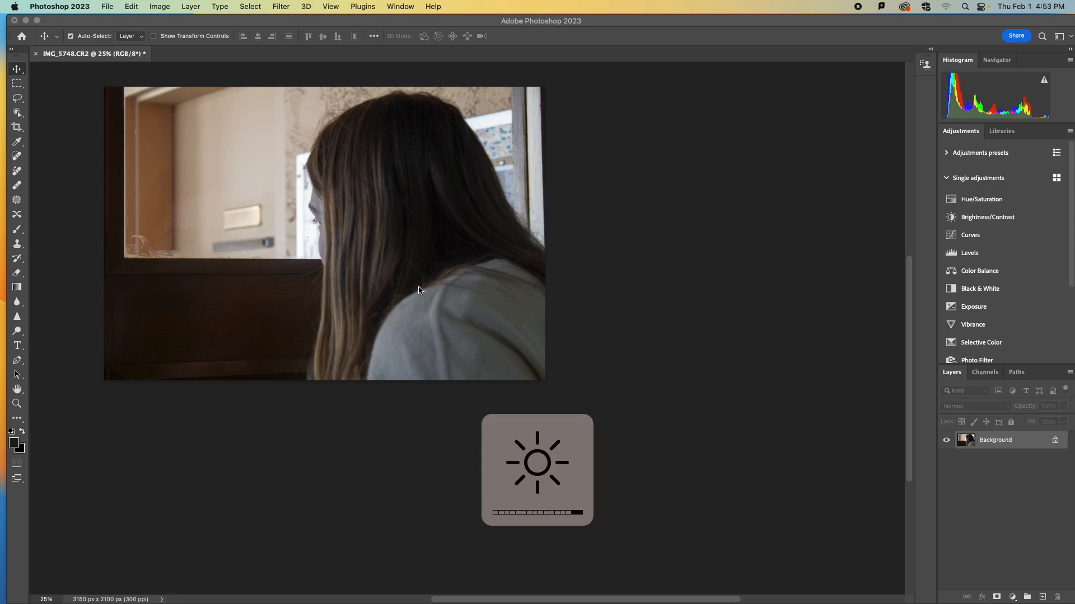
key("F2")
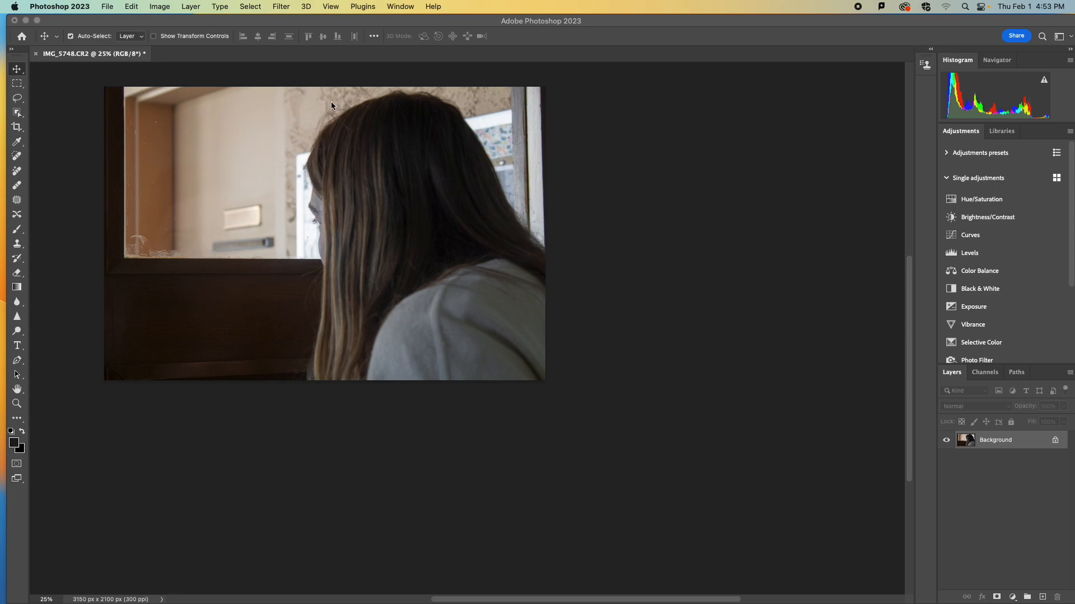
Step: Brighten the photo's midtones with a Curves adjustment on the RGB channel, raising input 129 to output 149
left_click(160, 7)
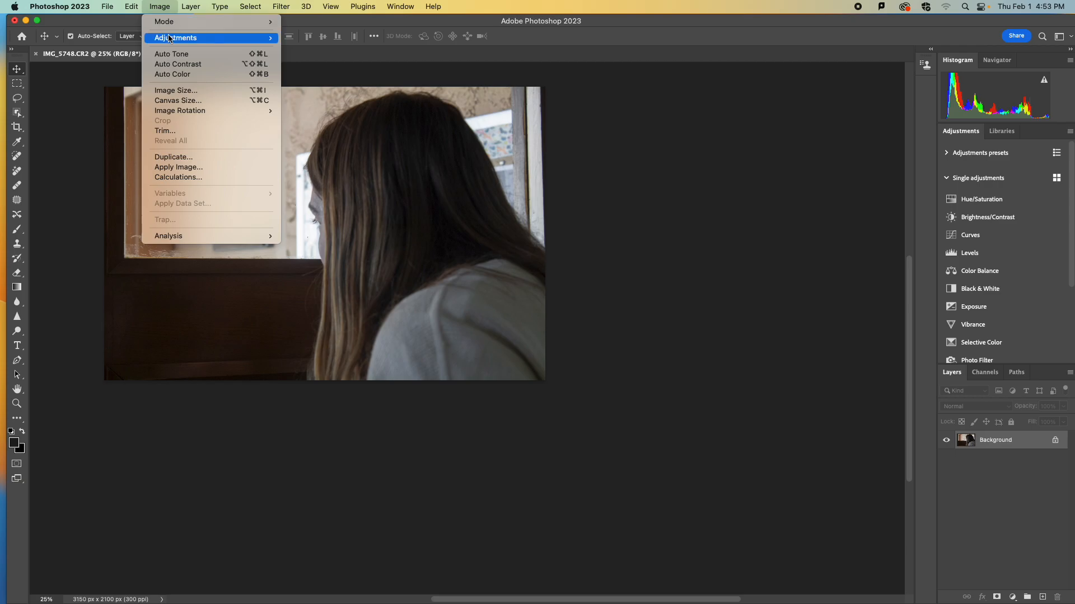
mouse_move(169, 38)
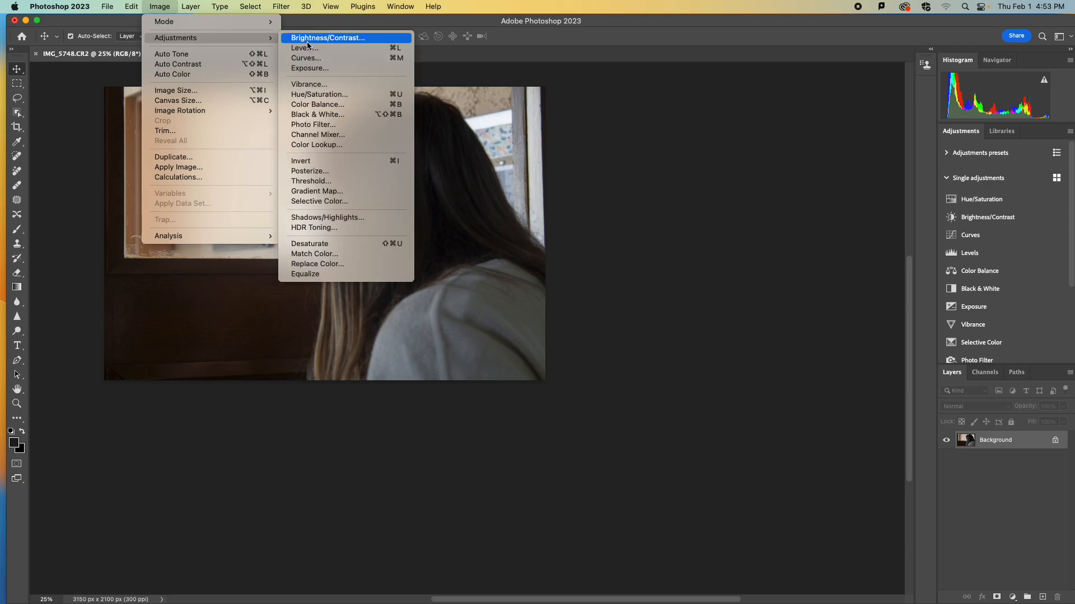
left_click(311, 59)
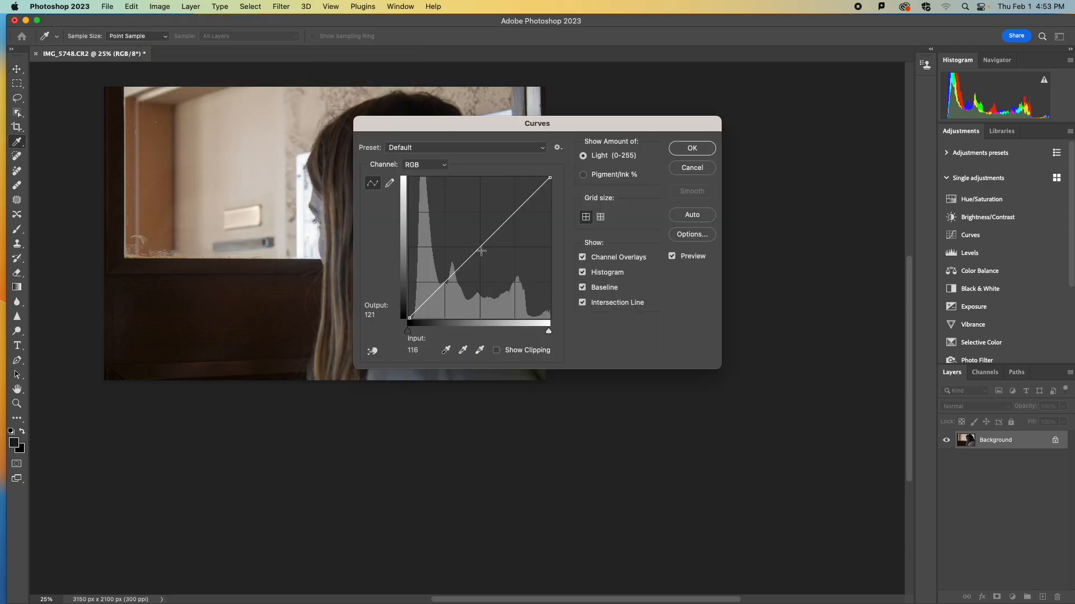
left_click_drag(481, 248, 480, 235)
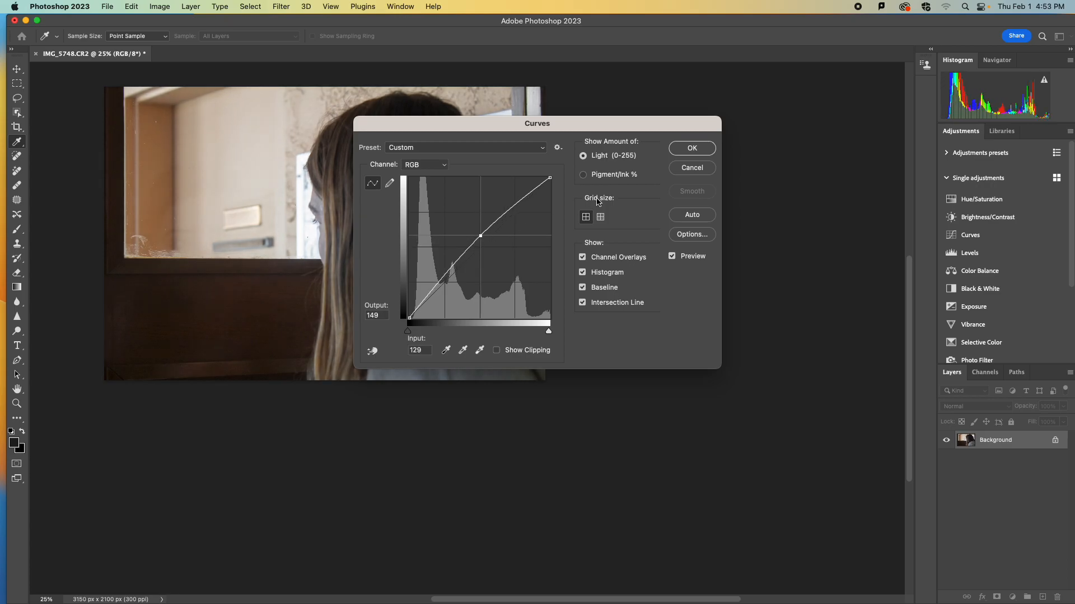
left_click(691, 148)
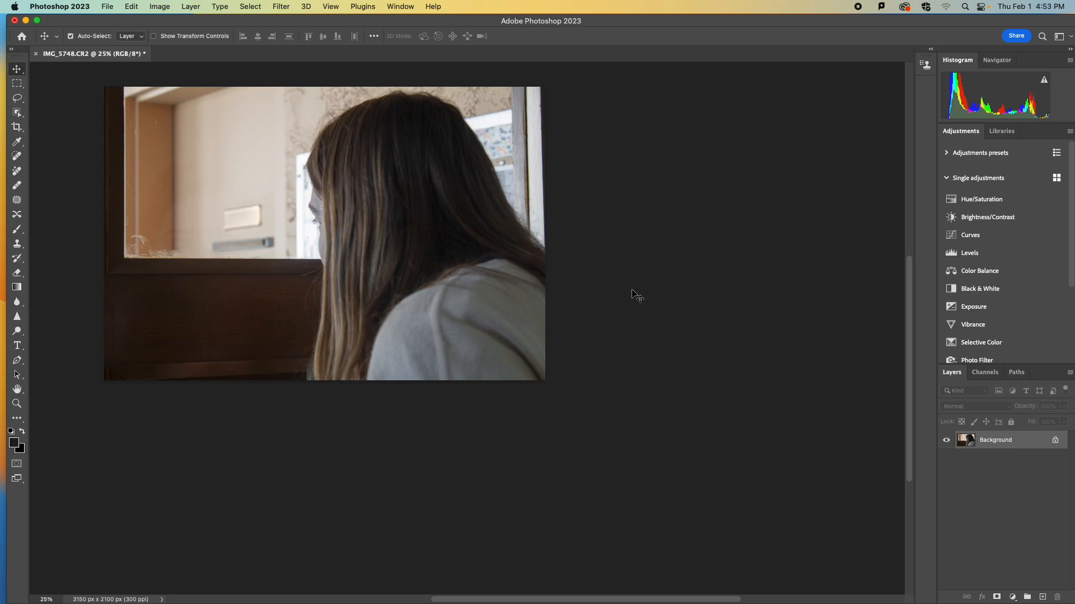
Step: Undo the Curves adjustment that brightened the photo's midtones
key("super+z")
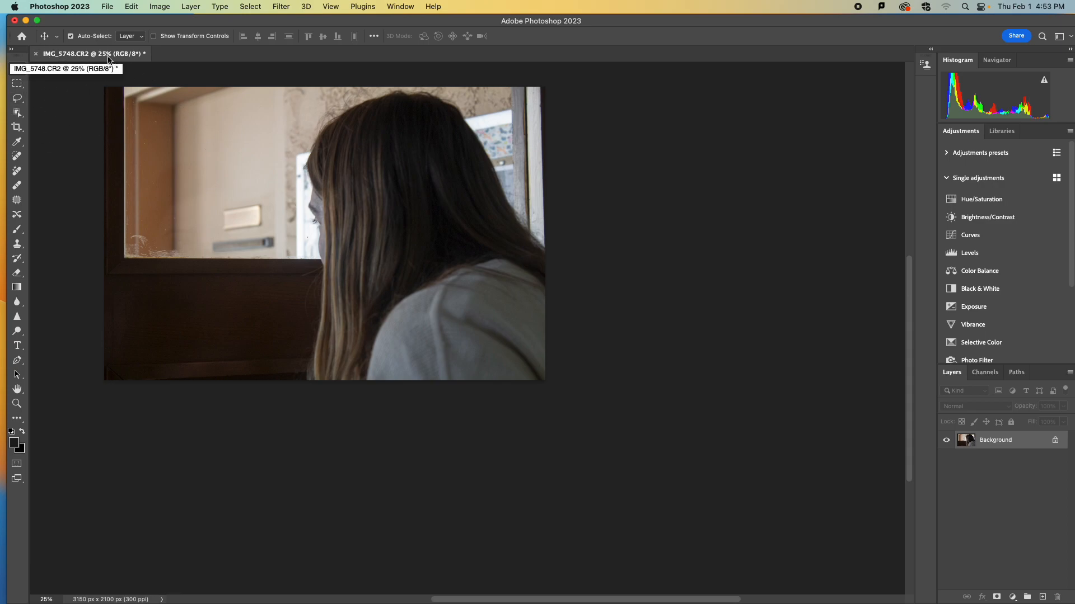
Step: Save the photo in Photoshop format as IMG_5748.psd in FOLDER on the Desktop, and switch to Adobe Bridge to check the saved file
left_click(105, 10)
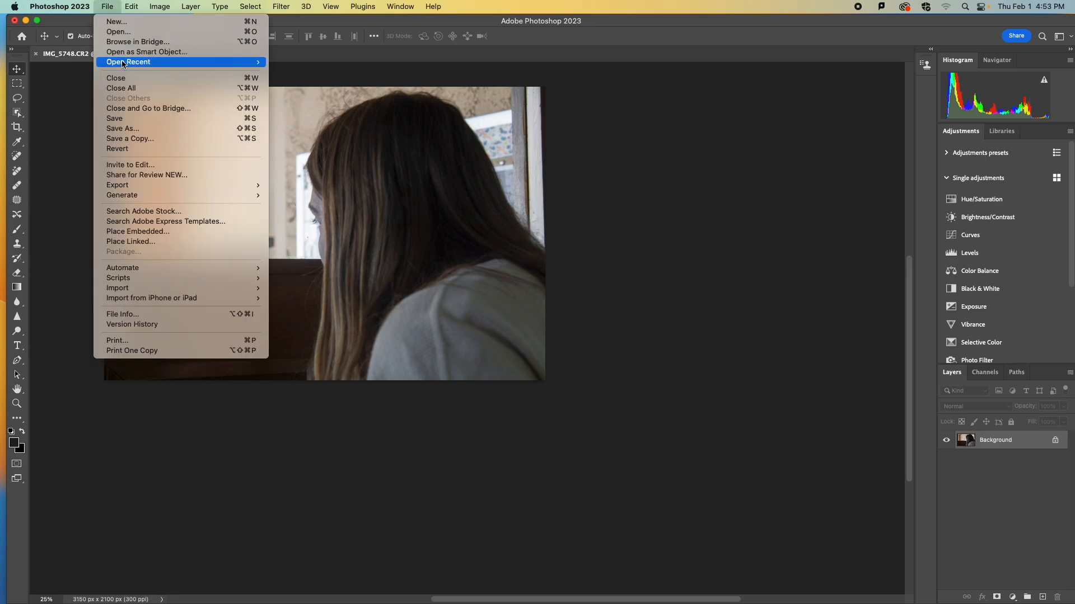
left_click(135, 130)
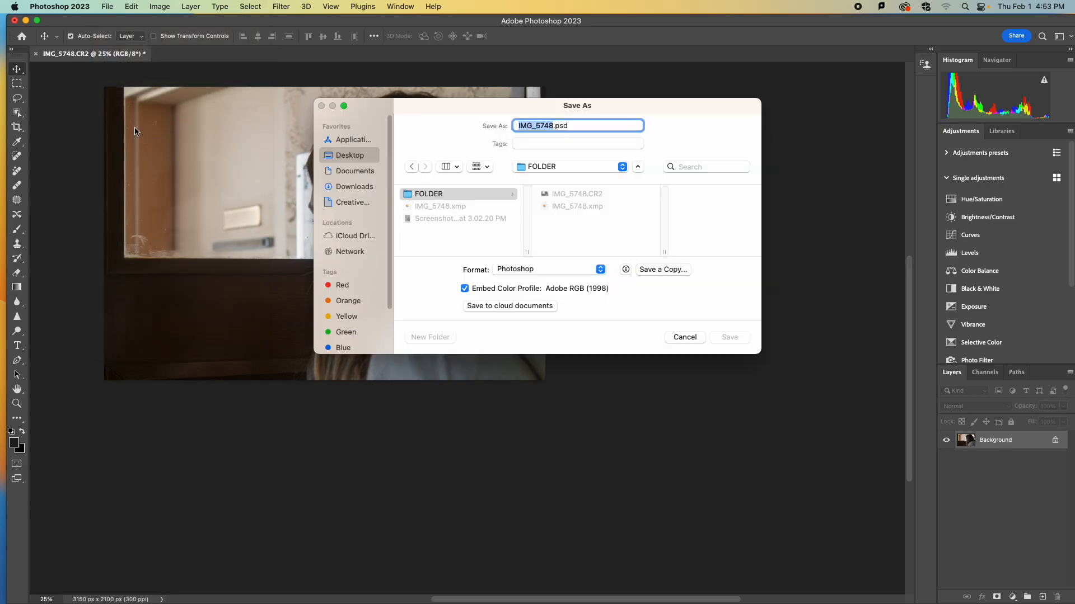
left_click(538, 273)
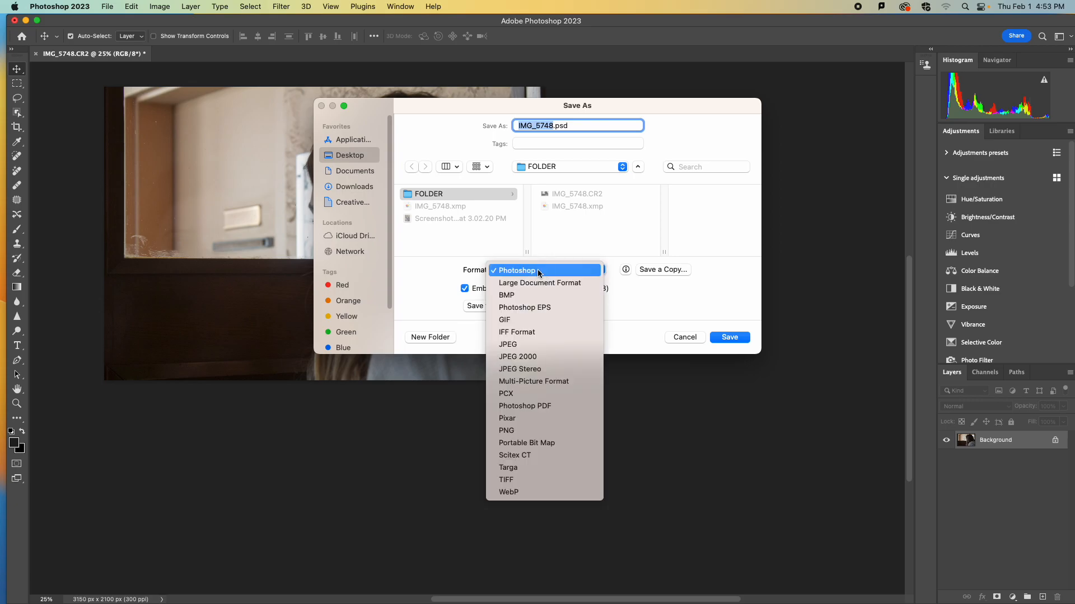
left_click(539, 272)
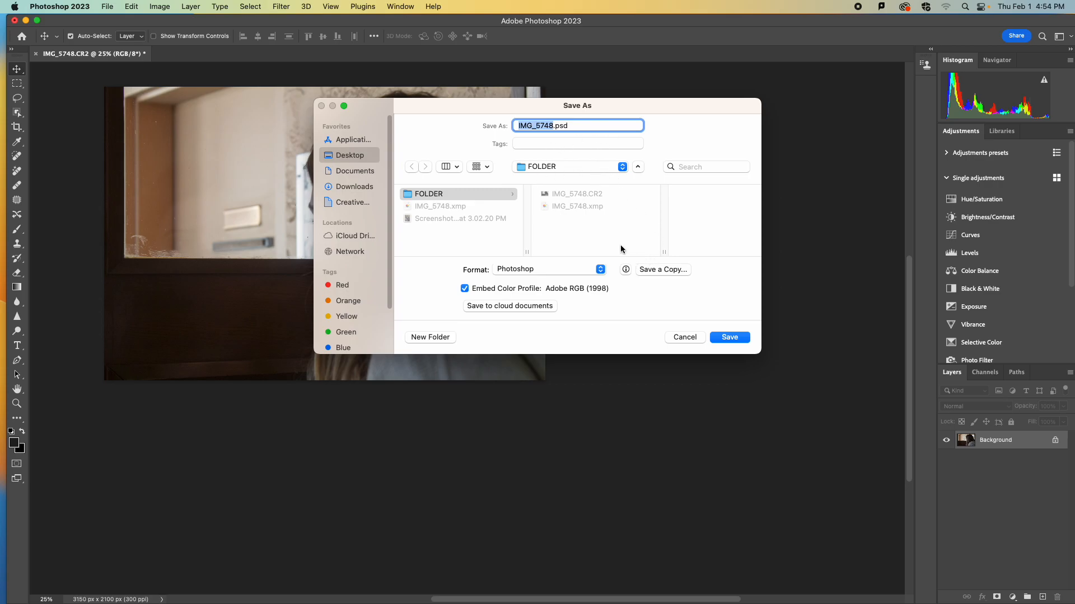
left_click(520, 271)
left_click(521, 271)
left_click(546, 169)
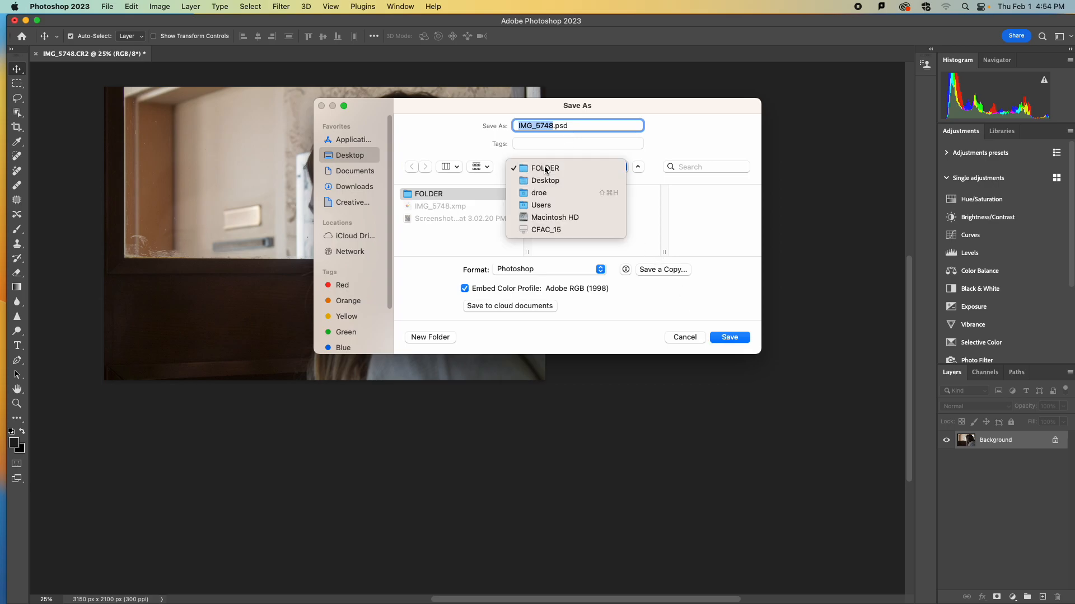
left_click(546, 168)
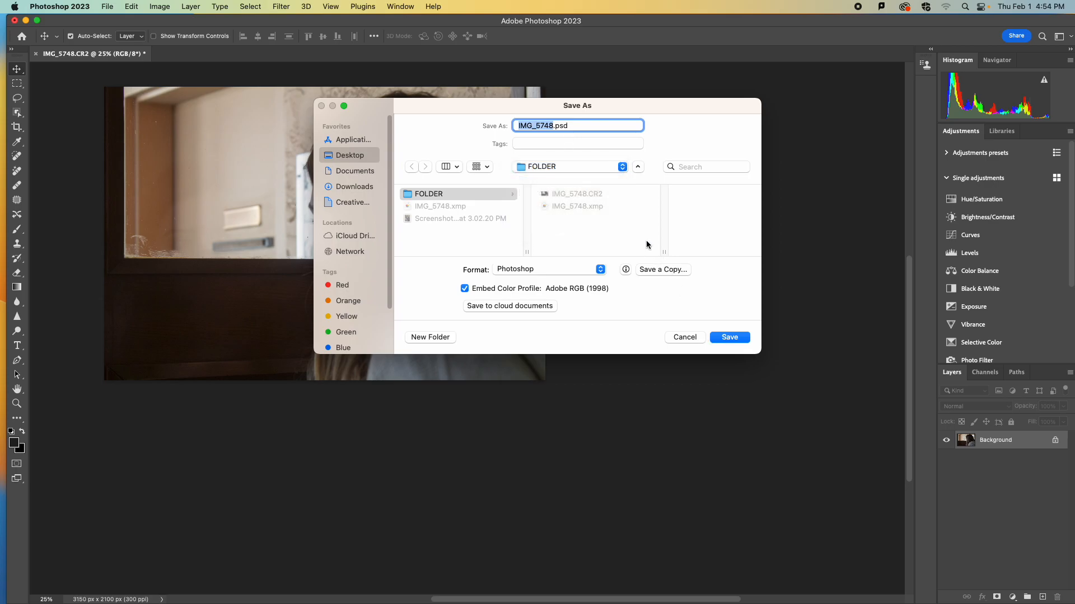
left_click(730, 339)
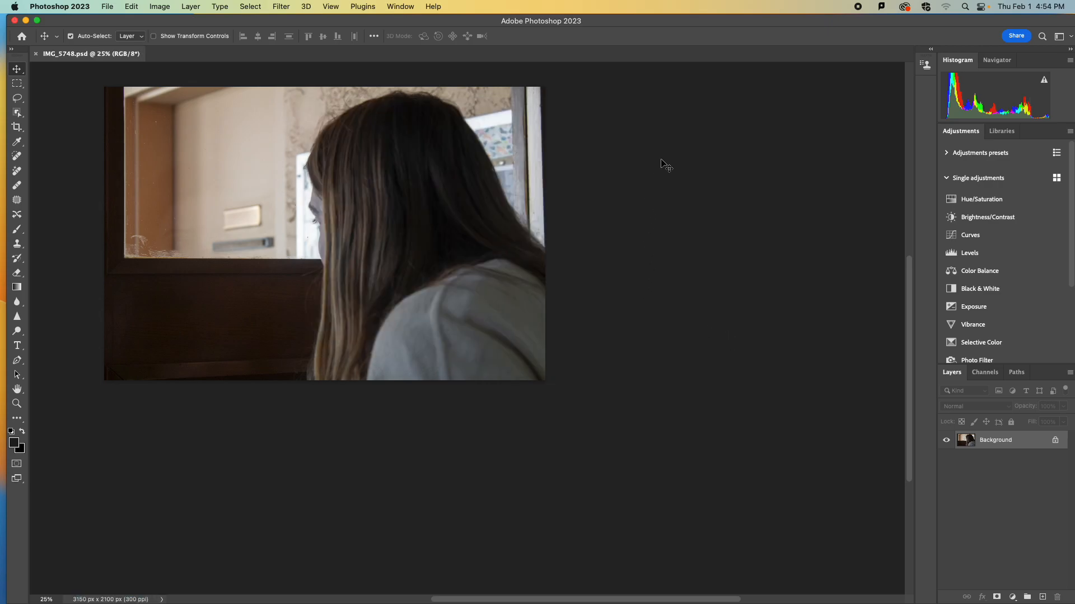
key("super+Tab")
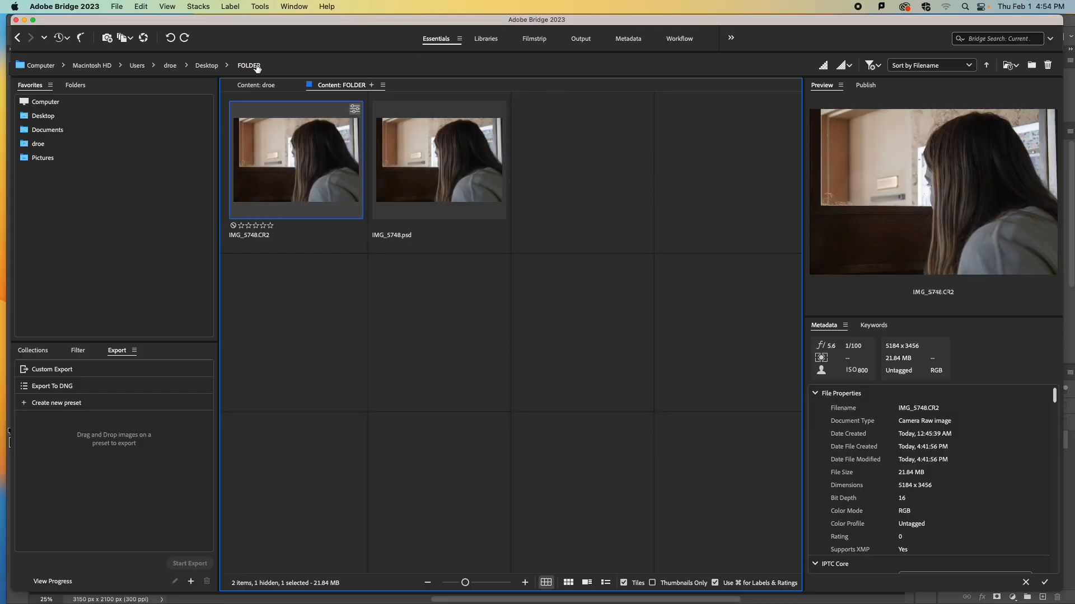